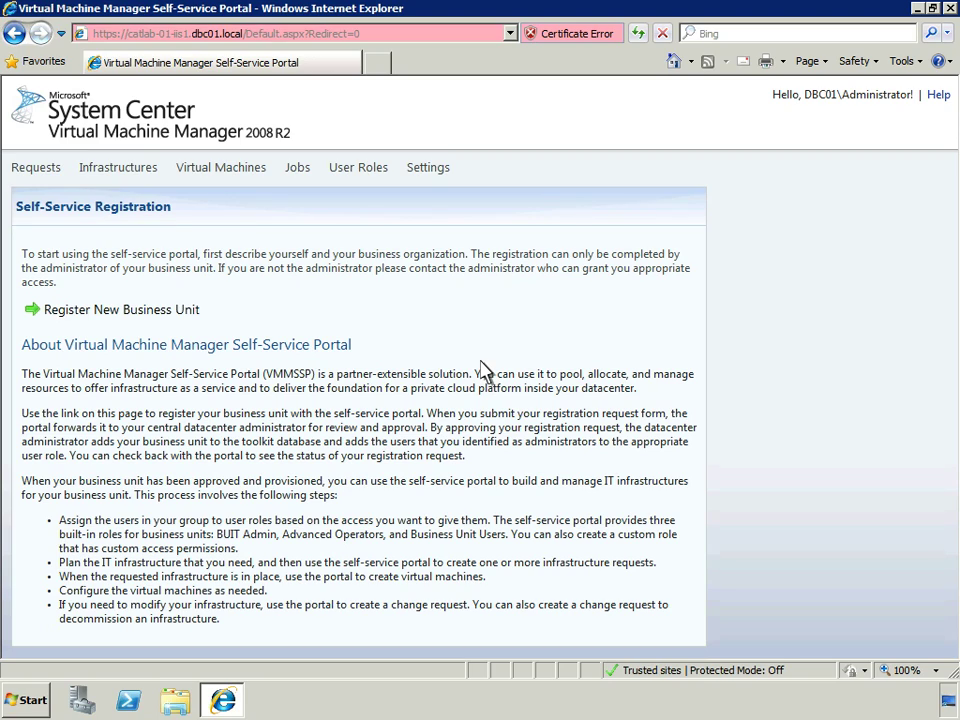
Review the datacenter resource configuration settings, including the quota cost settings
{"action": "left_click", "coordinate": [445, 176]}
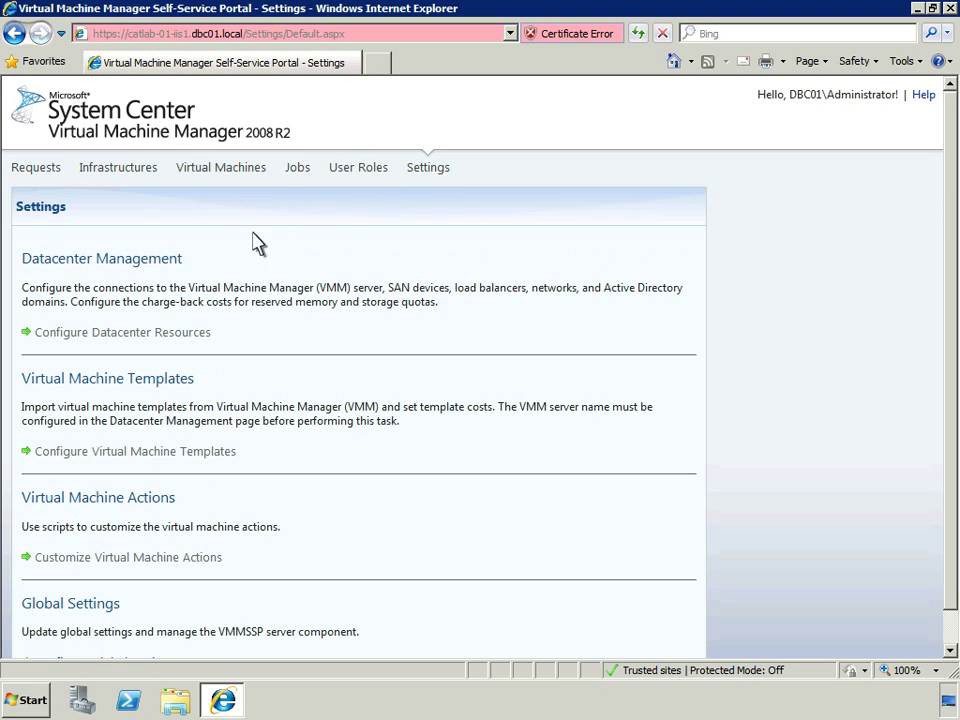
{"action": "left_click", "coordinate": [157, 337]}
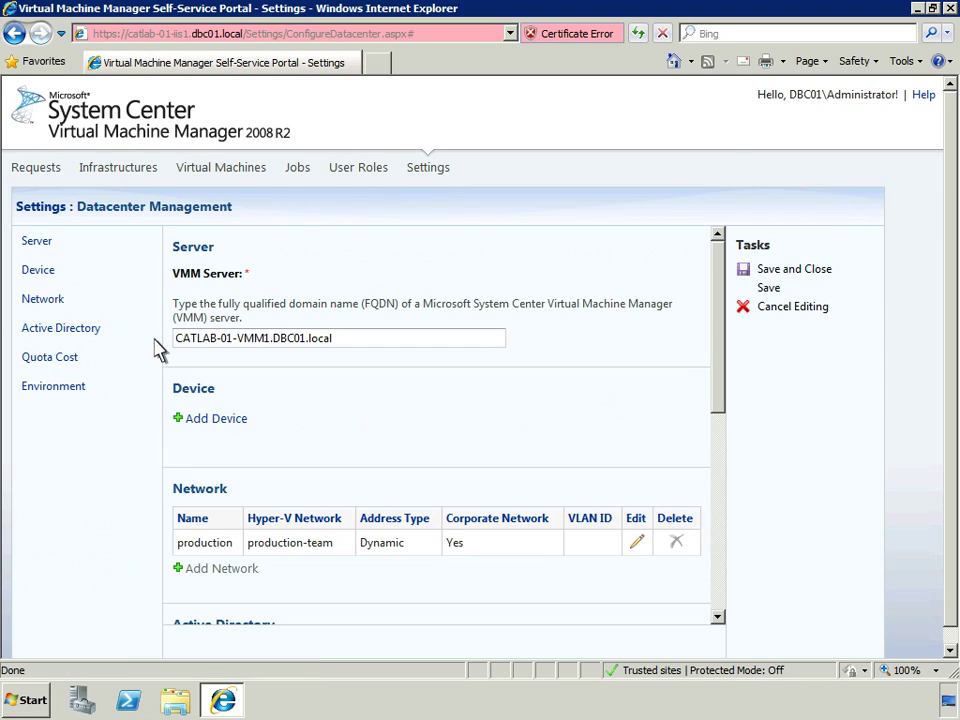
{"action": "left_click", "coordinate": [70, 366]}
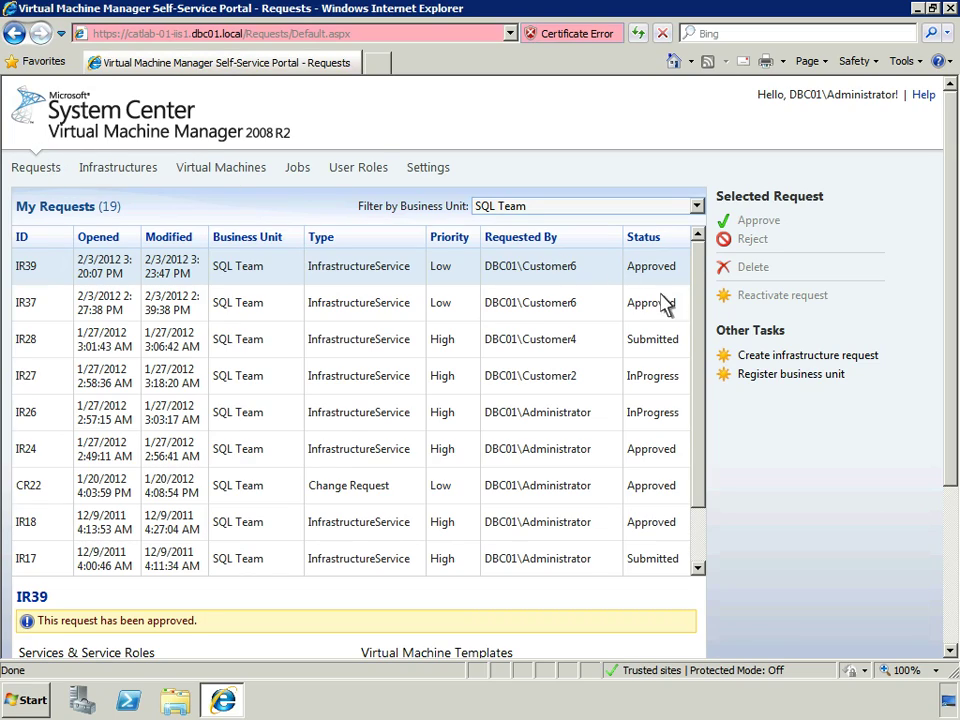
Register the Finance business unit with code 12345 and a contact e-mail, then submit it
{"action": "left_click", "coordinate": [791, 374]}
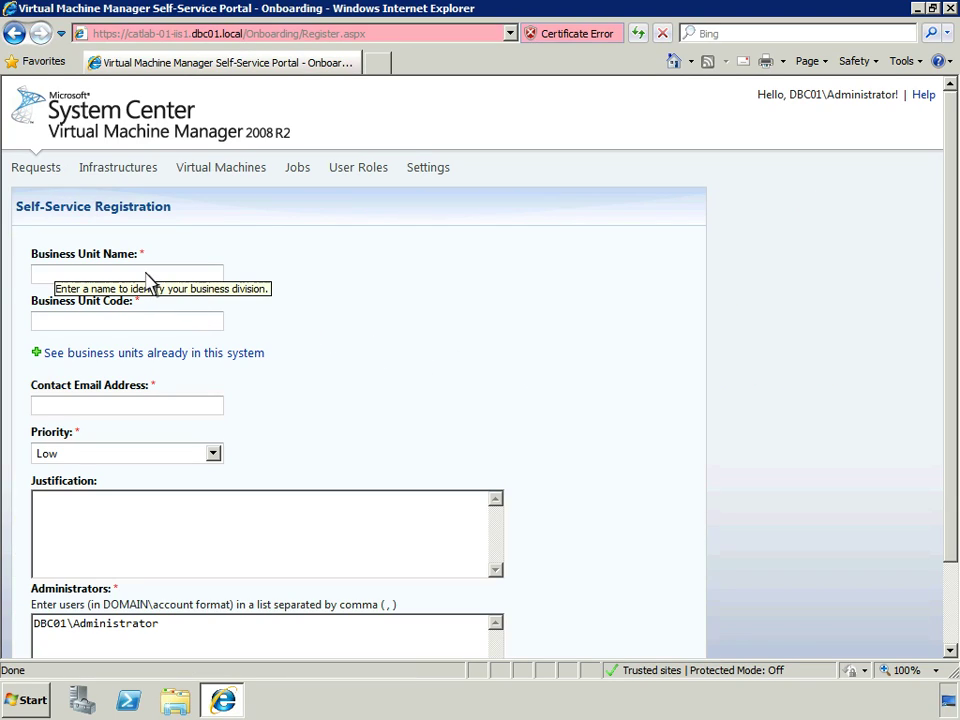
{"action": "type", "text": "Finance"}
{"action": "key", "text": "Tab"}
{"action": "type", "text": "12345"}
{"action": "key", "text": "Tab"}
{"action": "type", "text": "admin@contoso.com"}
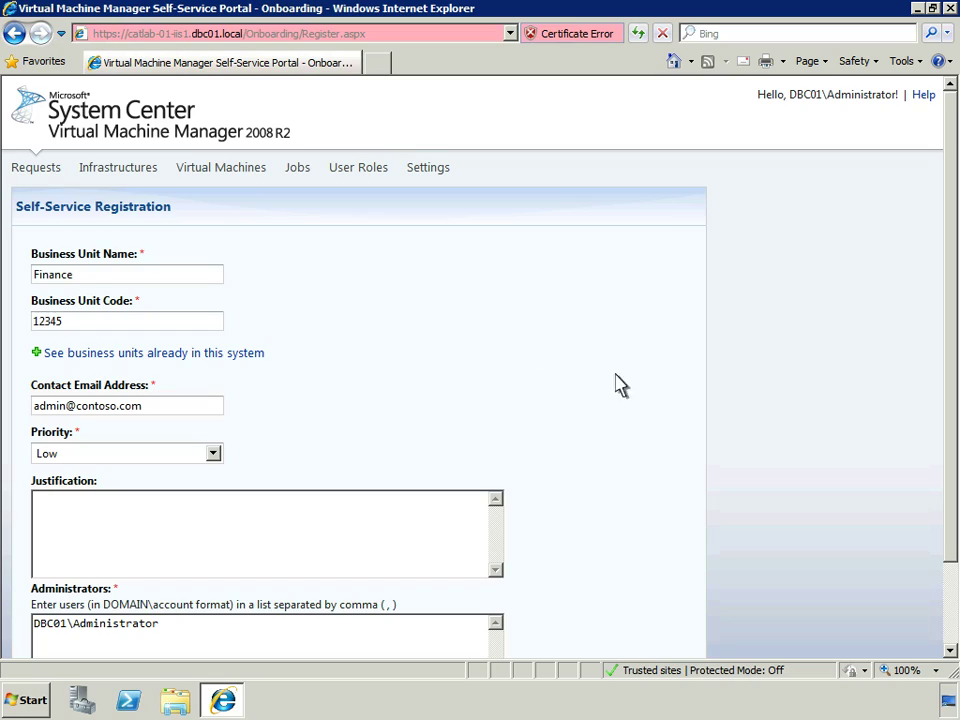
{"action": "left_click", "coordinate": [955, 615]}
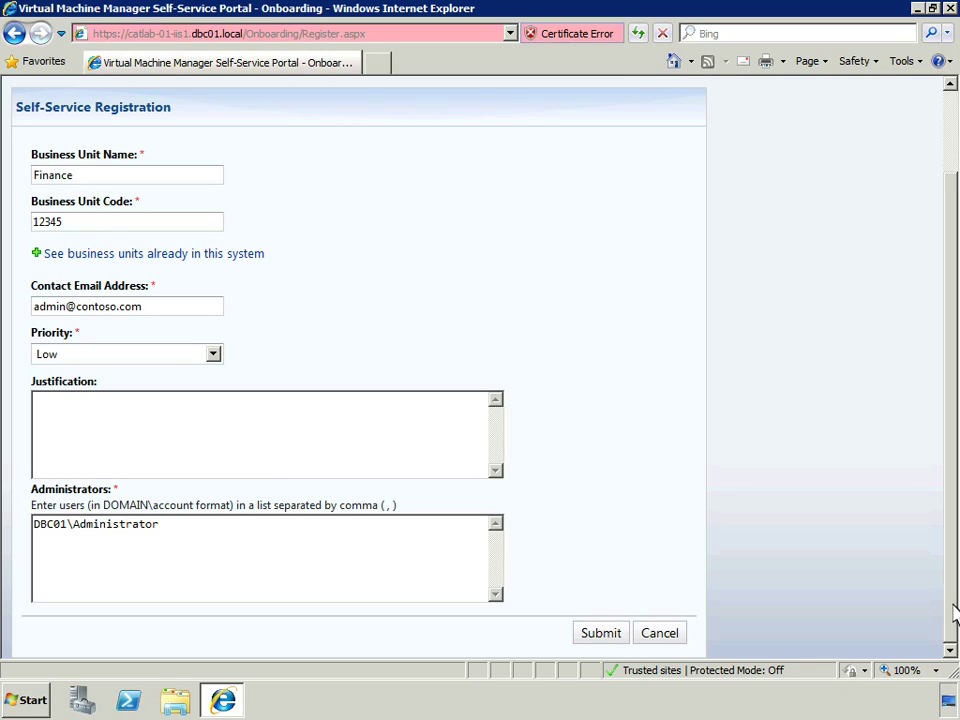
{"action": "left_click", "coordinate": [592, 634]}
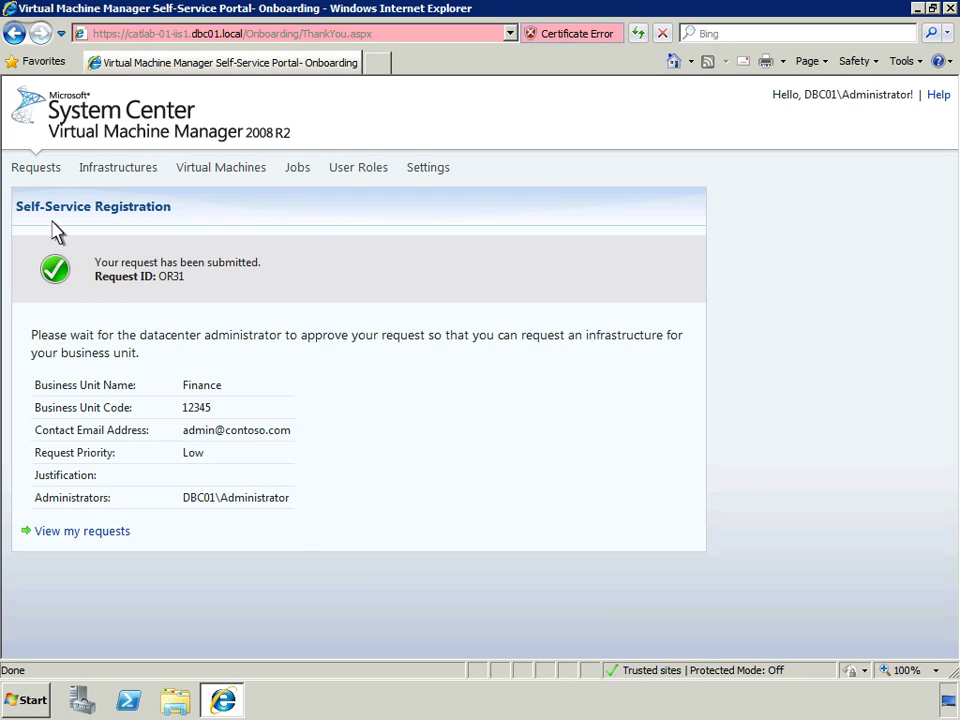
Approve OR31 with the comment 'This request has been approved.' and filter requests to Finance
{"action": "left_click", "coordinate": [34, 172]}
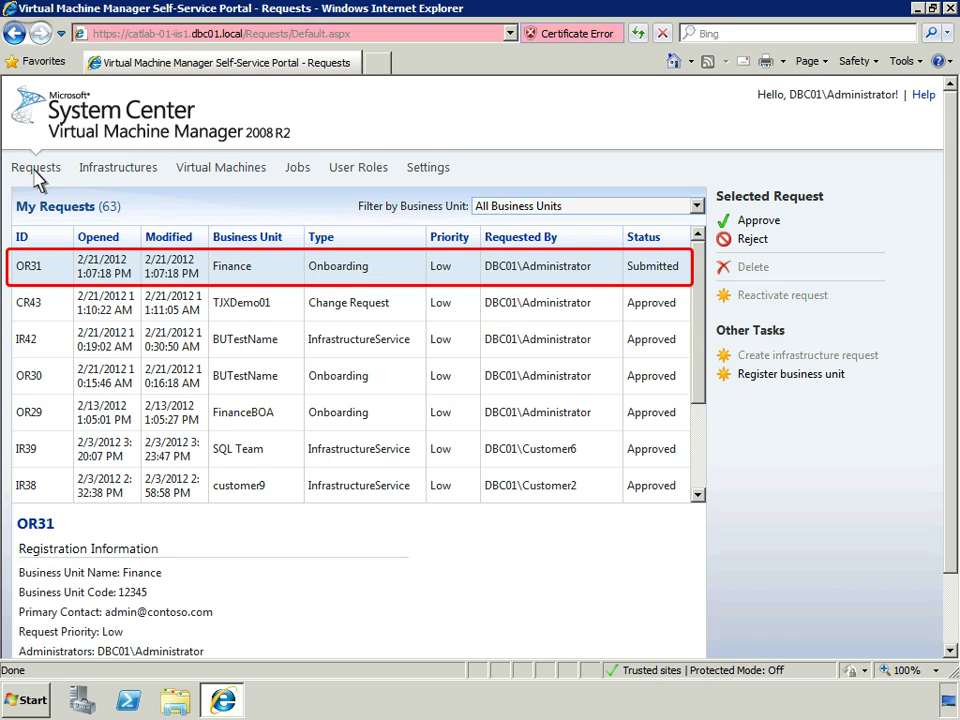
{"action": "left_click", "coordinate": [770, 225]}
{"action": "type", "text": "This request has been approved."}
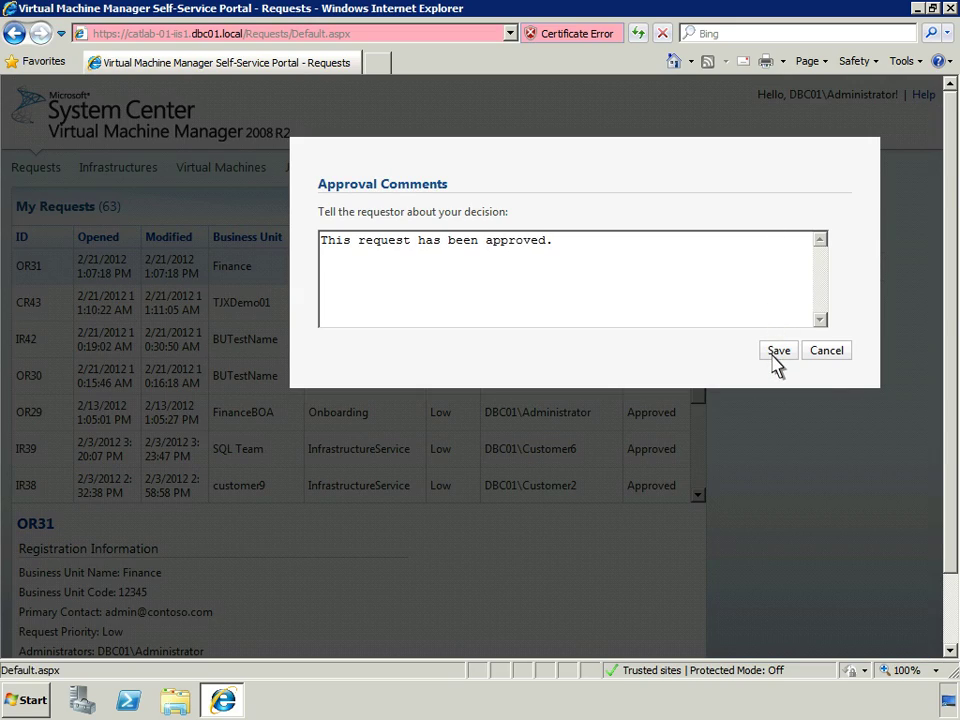
{"action": "left_click", "coordinate": [777, 351]}
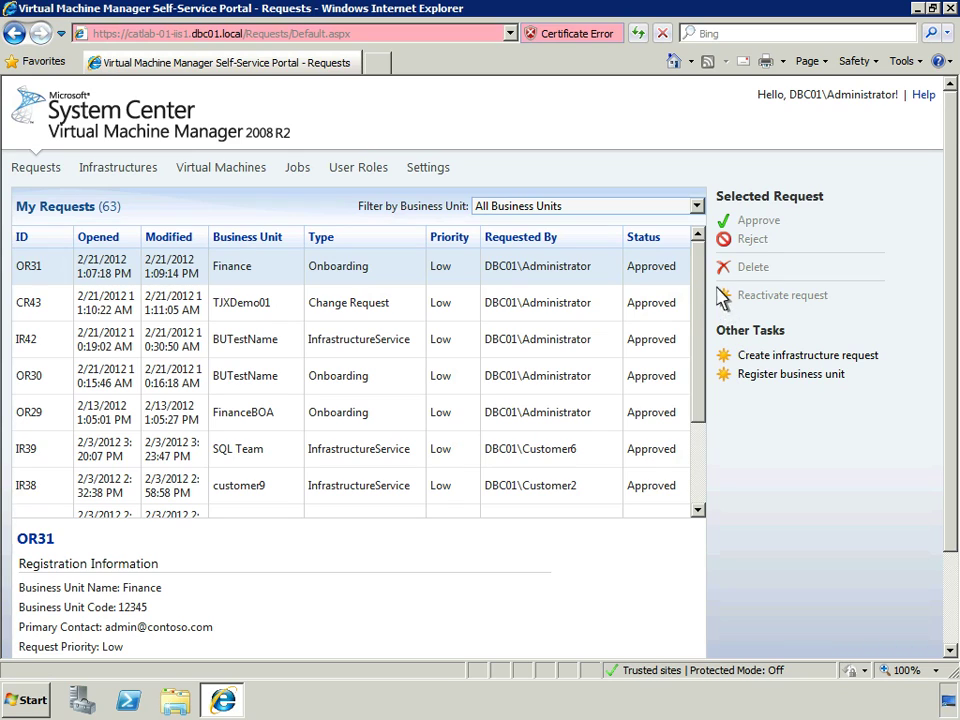
{"action": "left_click", "coordinate": [696, 207]}
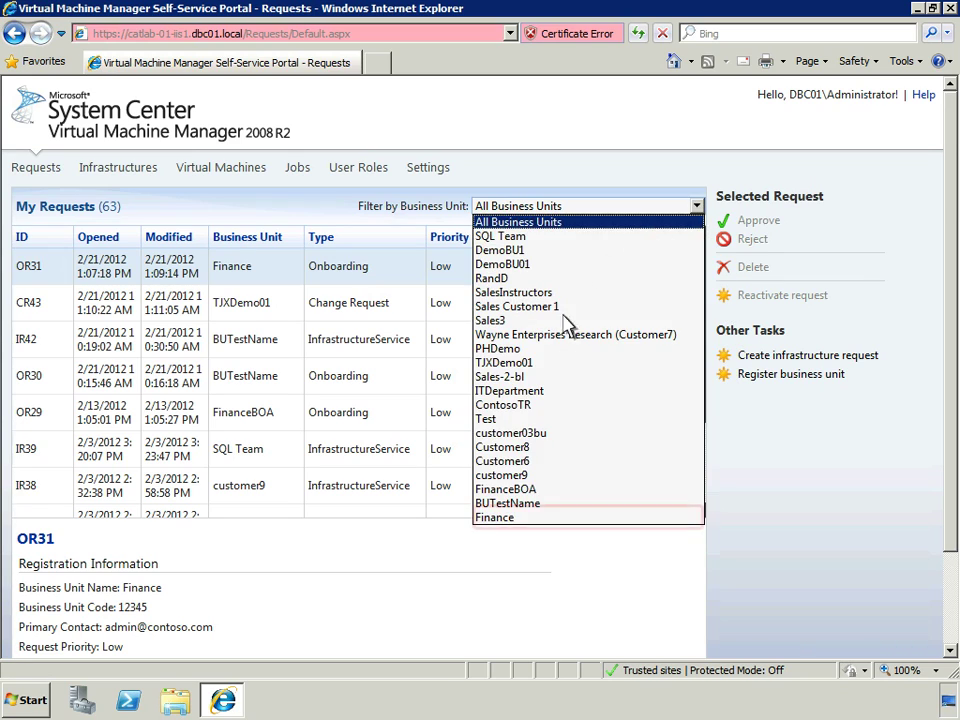
{"action": "left_click", "coordinate": [487, 517]}
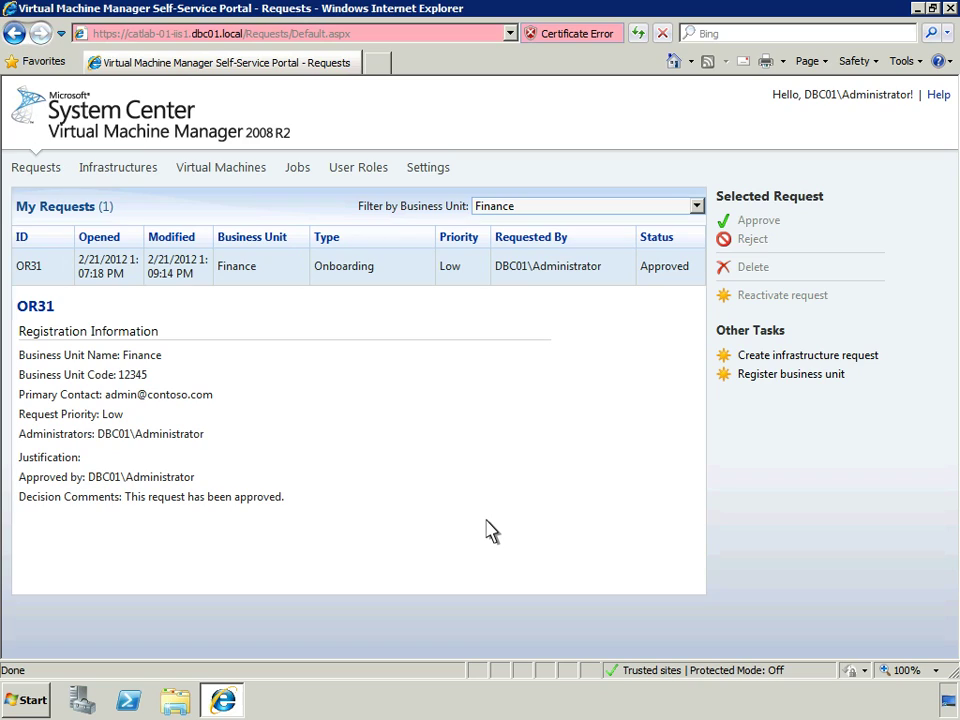
Draft infrastructure request Finance_Infra_1 forecasting 16 GB memory and 800 GB storage
{"action": "left_click", "coordinate": [808, 360]}
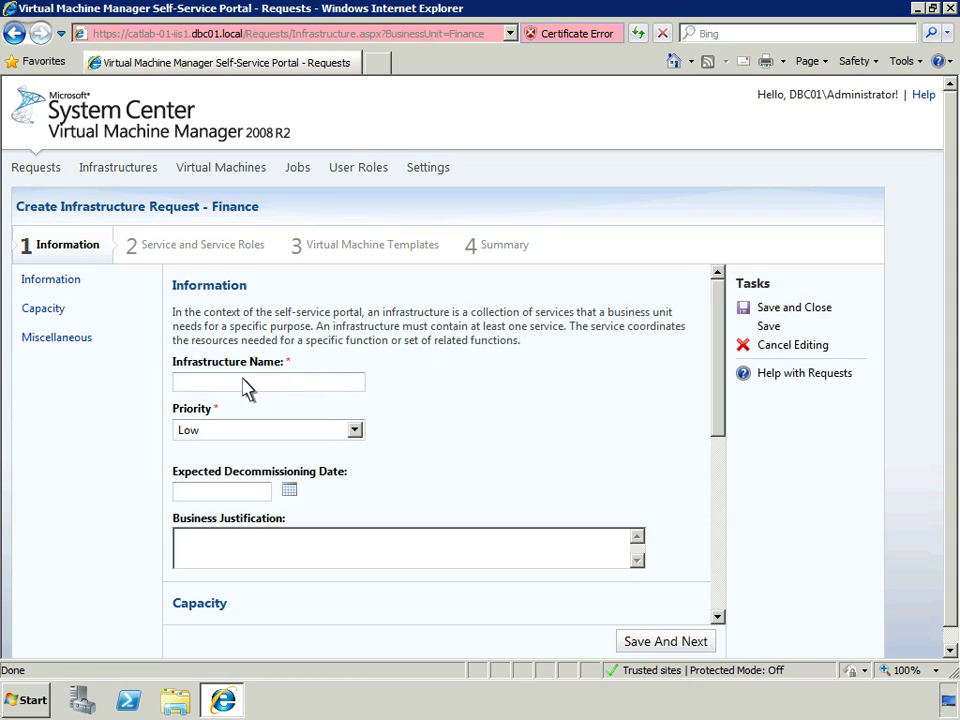
{"action": "left_click", "coordinate": [188, 385]}
{"action": "type", "text": "Finance_Infra_1"}
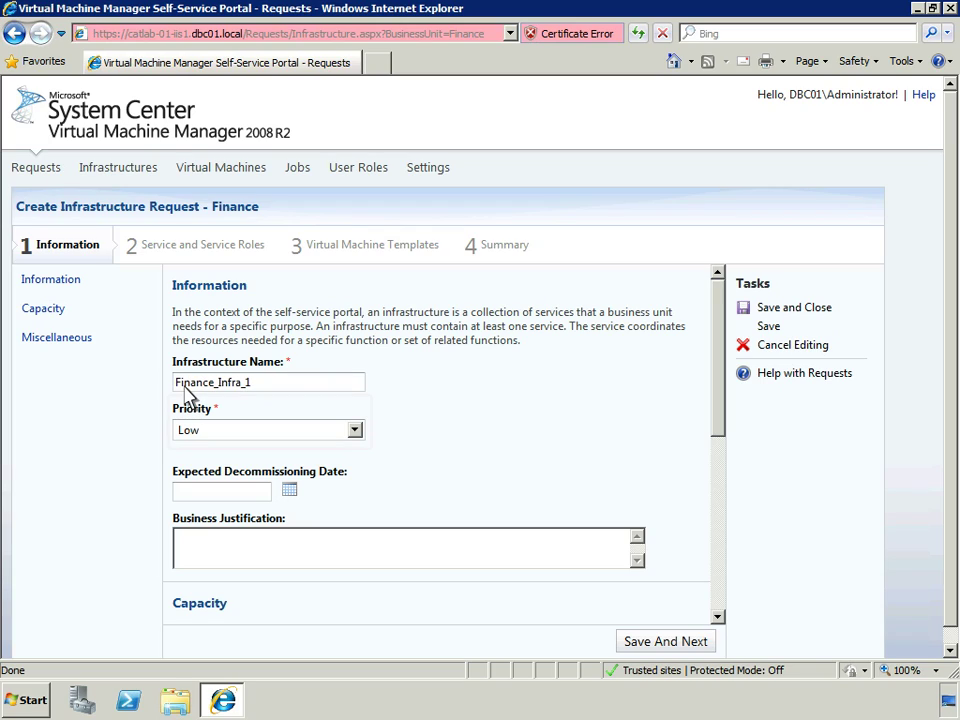
{"action": "key", "text": "Tab"}
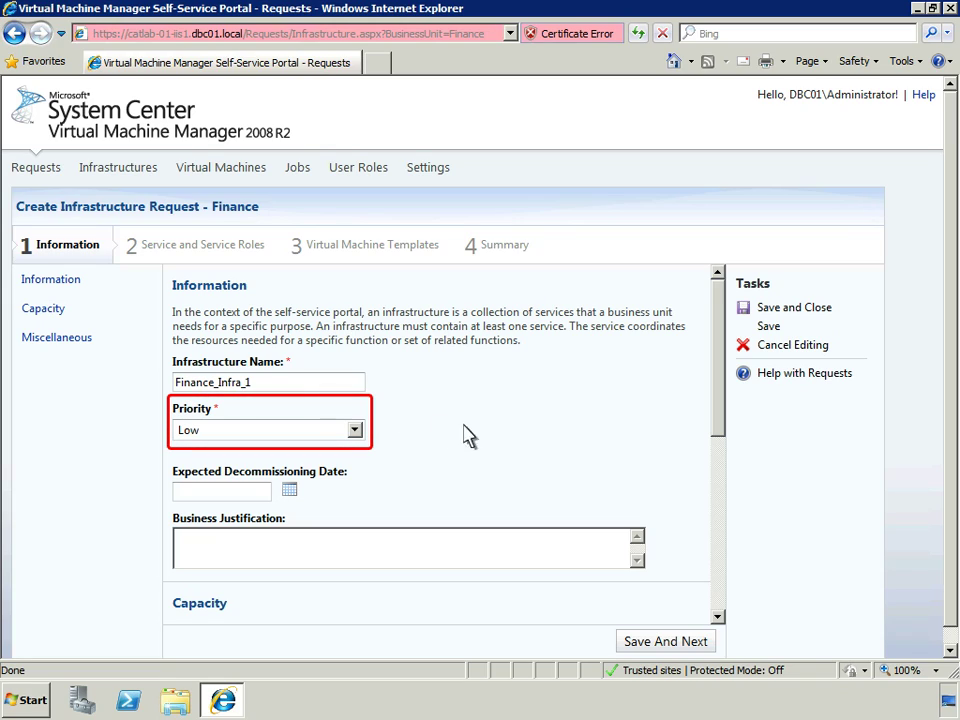
{"action": "left_click", "coordinate": [720, 545]}
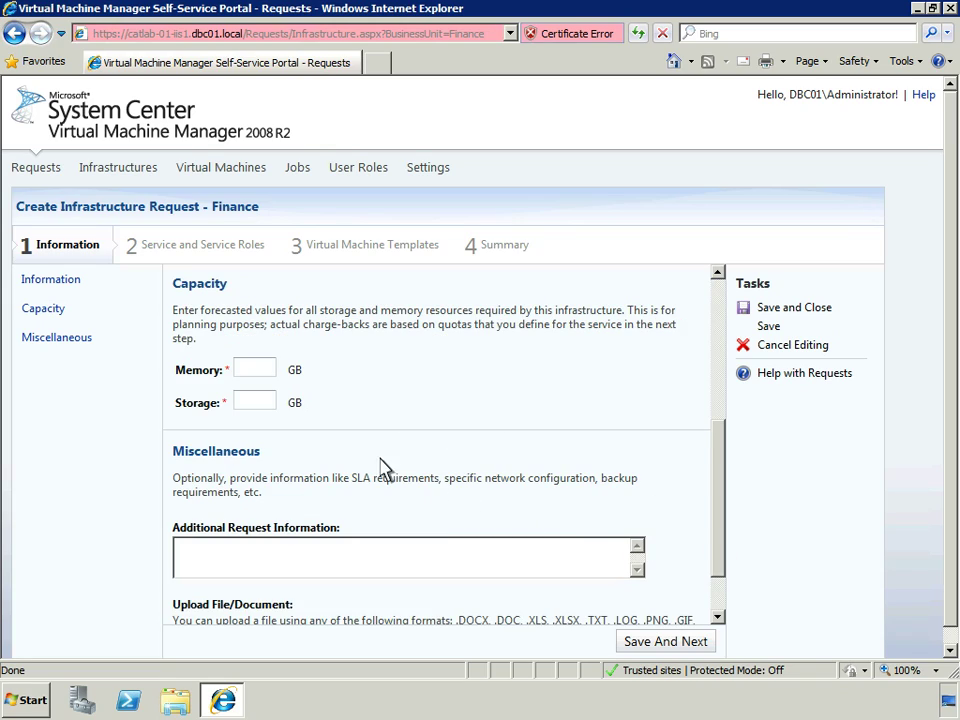
{"action": "left_click", "coordinate": [261, 371]}
{"action": "type", "text": "16"}
{"action": "left_click", "coordinate": [259, 403]}
{"action": "type", "text": "800"}
Name the service ProdService1 and set its environment to DBCAppliance
{"action": "left_click", "coordinate": [704, 642]}
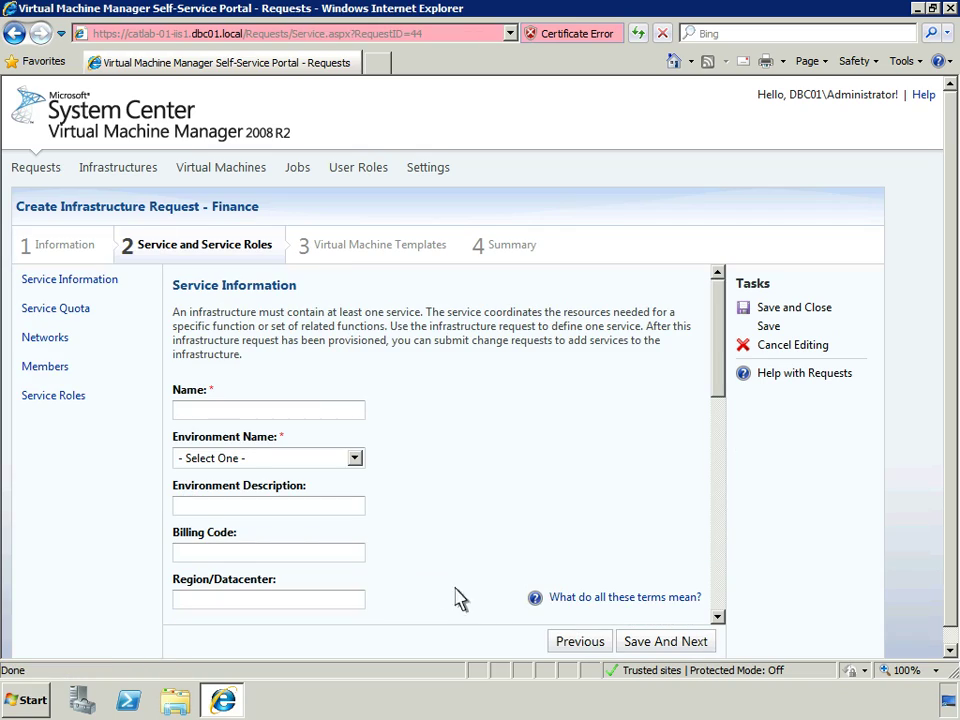
{"action": "left_click", "coordinate": [188, 412]}
{"action": "type", "text": "ProdService1"}
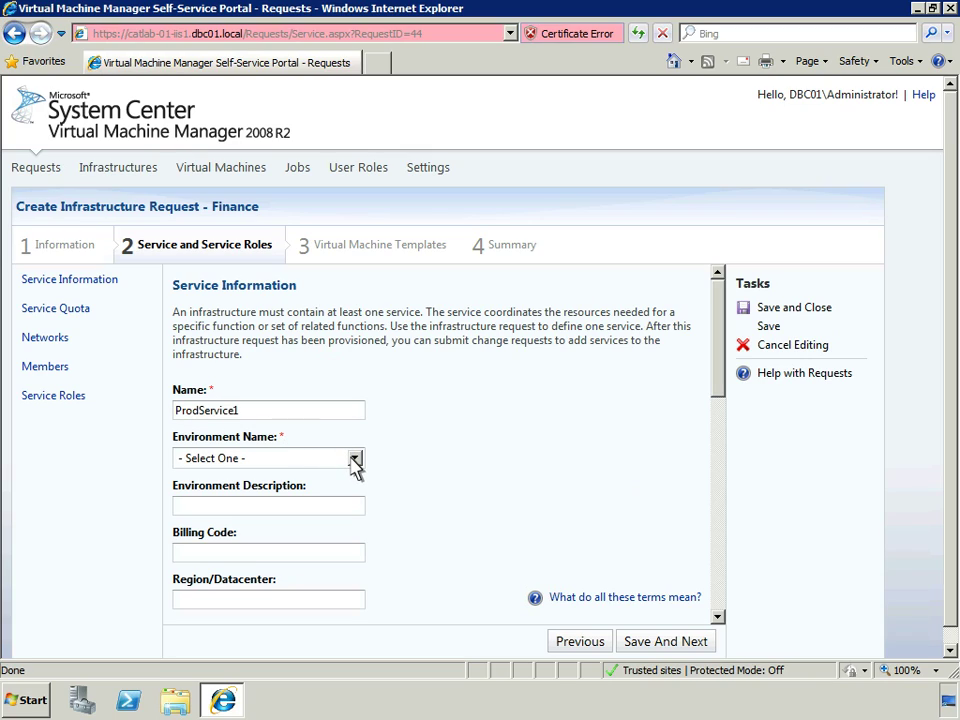
{"action": "left_click", "coordinate": [355, 459]}
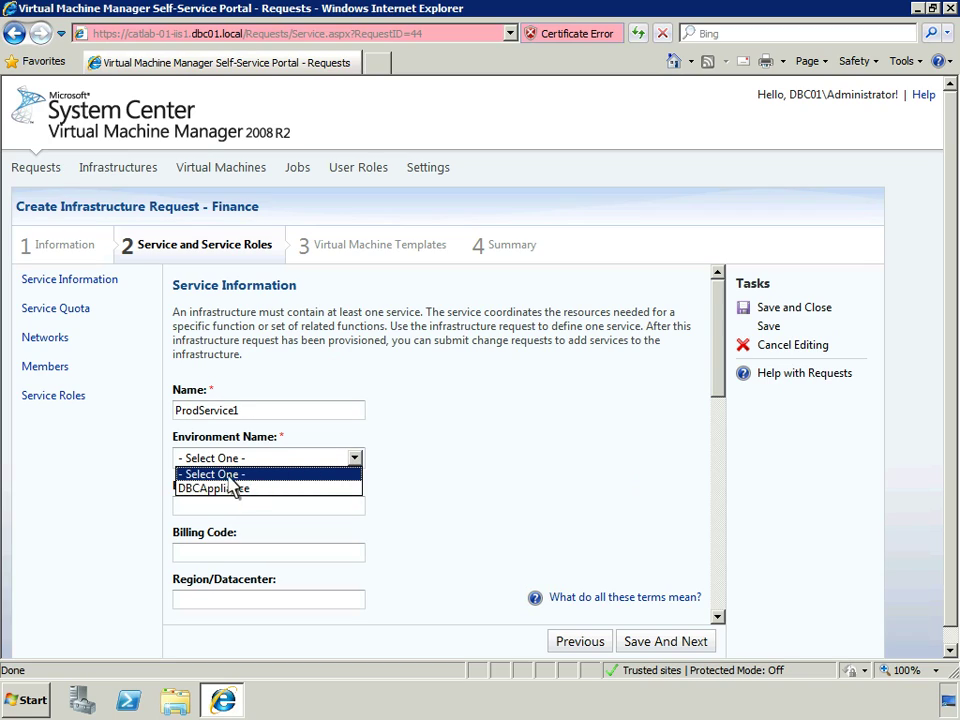
{"action": "left_click", "coordinate": [197, 489]}
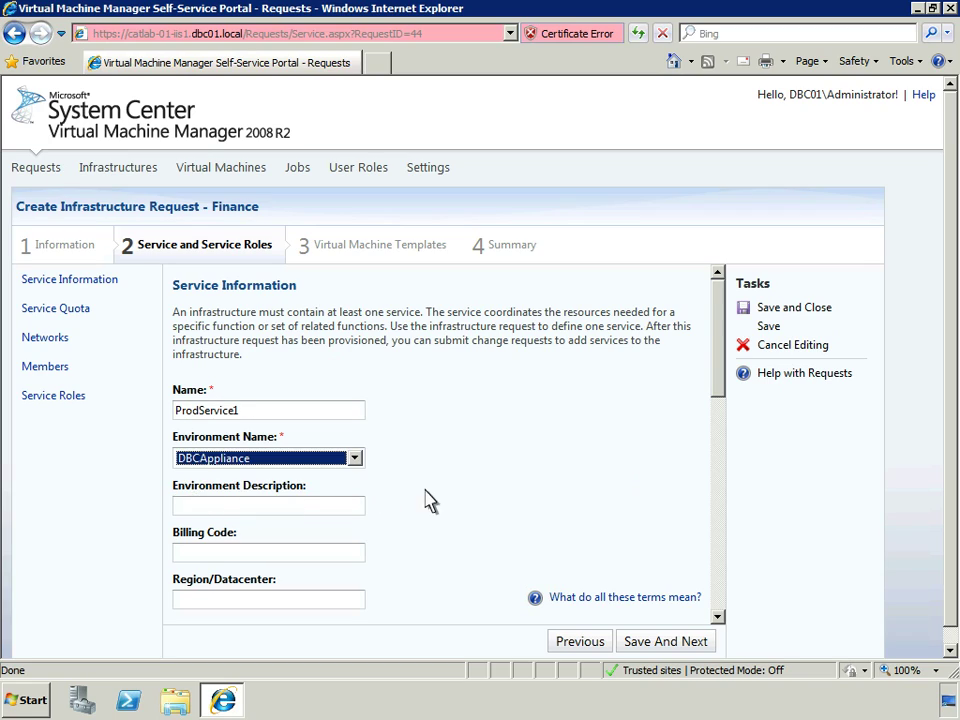
Give the service a 16 GB memory and 800 GB storage quota and add the production network
{"action": "left_click", "coordinate": [720, 490]}
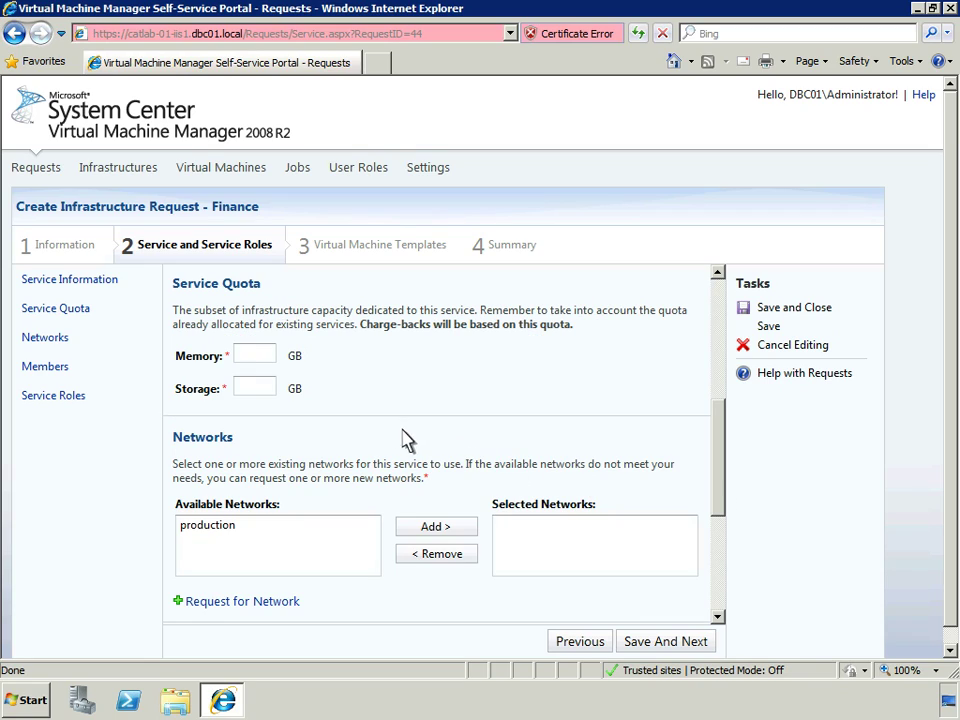
{"action": "left_click", "coordinate": [262, 360]}
{"action": "type", "text": "16"}
{"action": "left_click", "coordinate": [256, 391]}
{"action": "type", "text": "800"}
{"action": "left_click", "coordinate": [187, 530]}
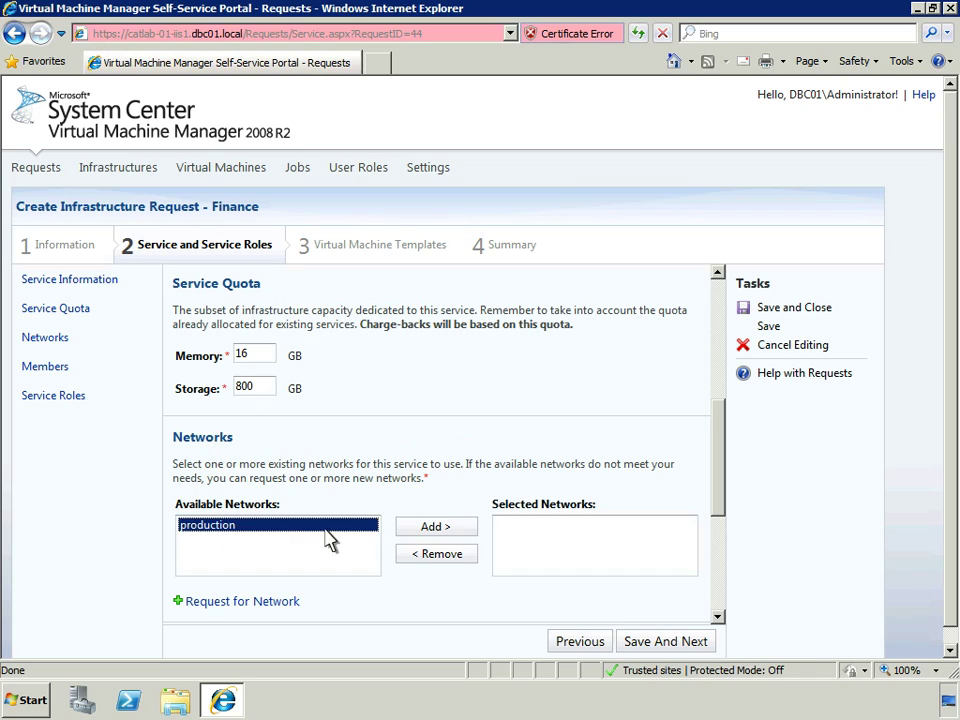
{"action": "left_click", "coordinate": [463, 529]}
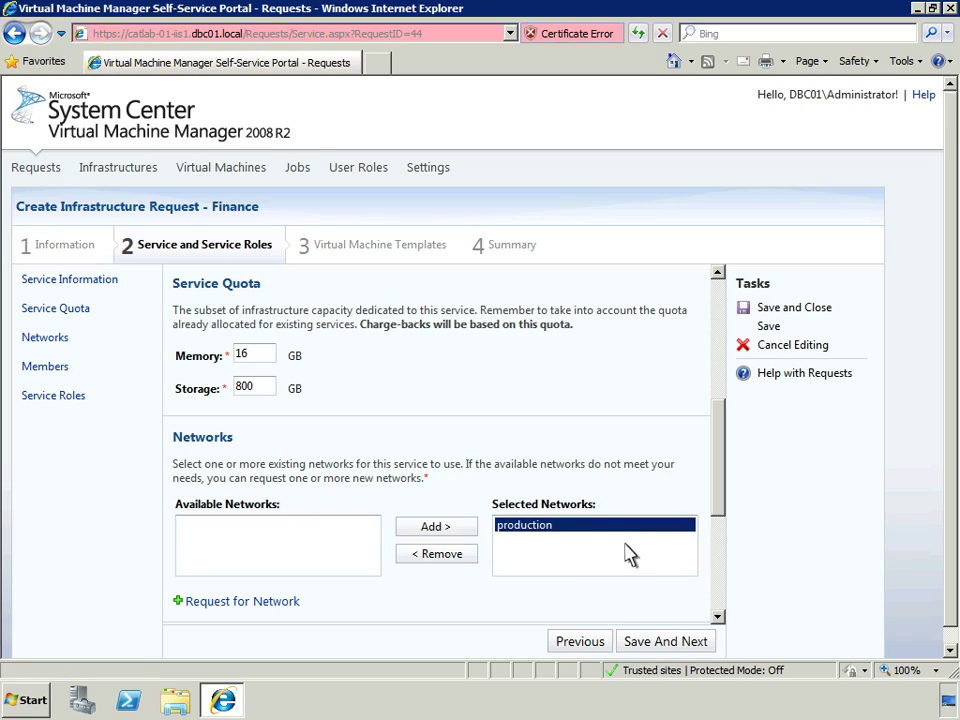
{"action": "left_click", "coordinate": [716, 574]}
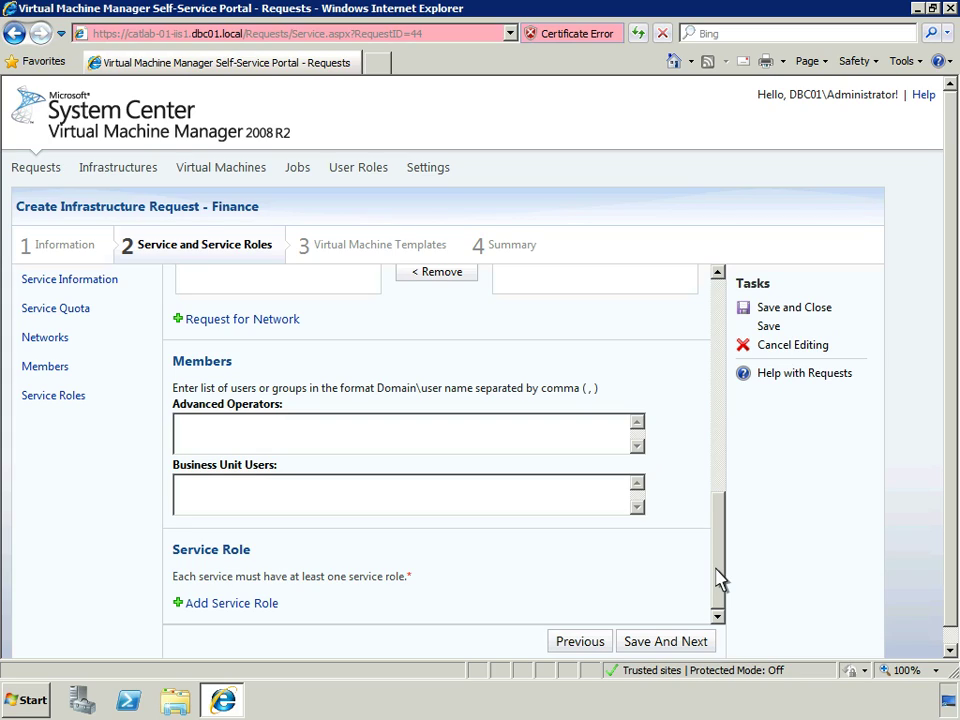
Enter the operator account under Advanced Operators and add the SQL_Service_Role service role
{"action": "left_click", "coordinate": [197, 432]}
{"action": "type", "text": "dbc01\\customer1"}
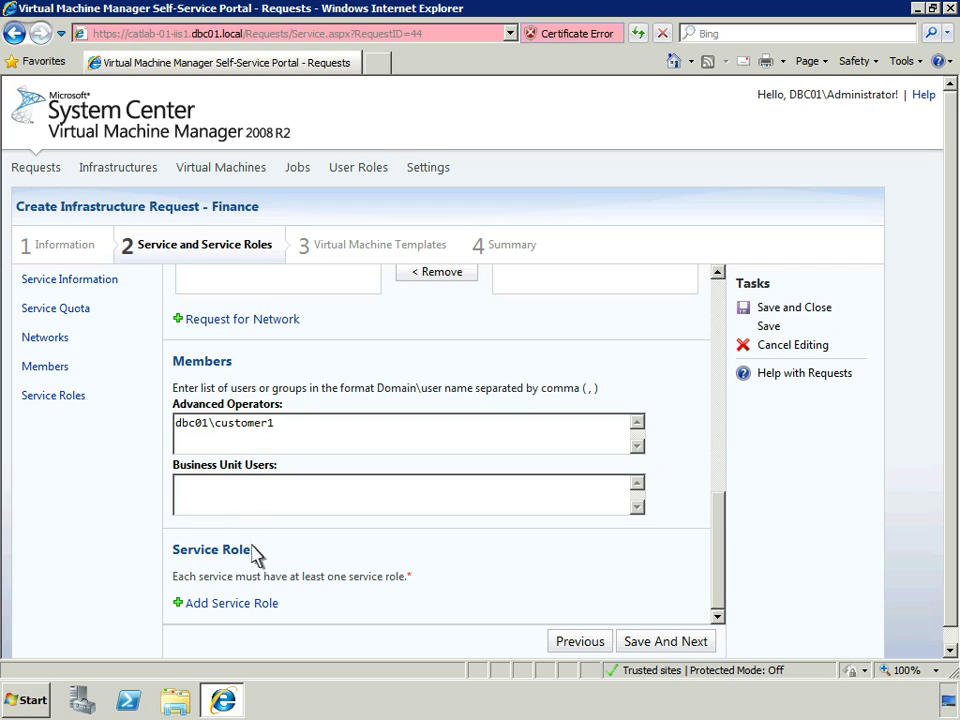
{"action": "left_click", "coordinate": [263, 609]}
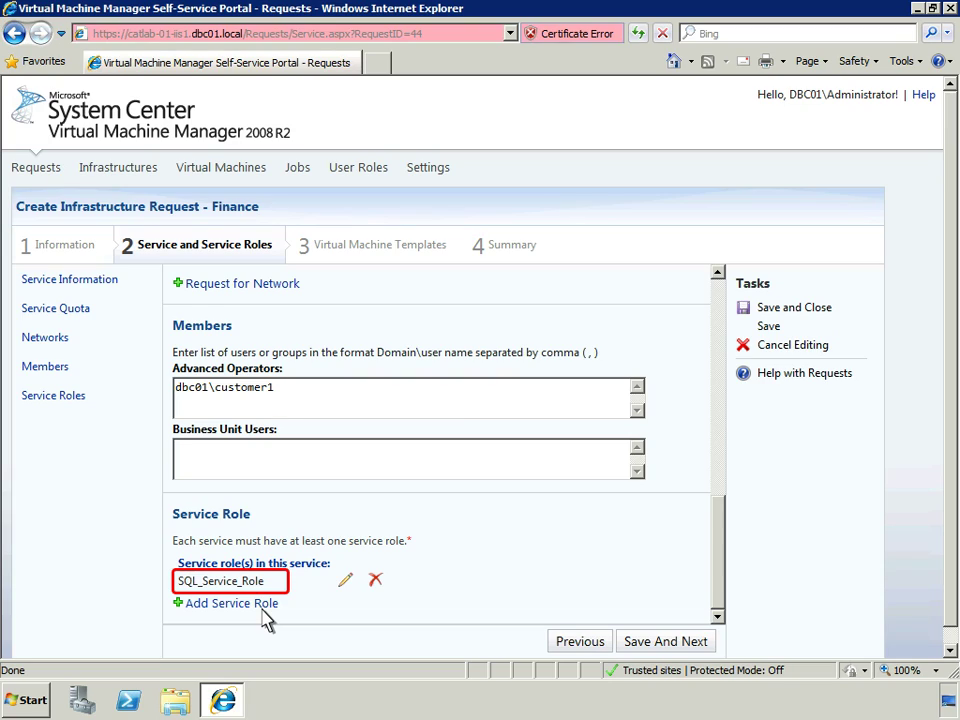
Make the DBC Appliance SQL 2008 R2 - Small template available and continue to the summary
{"action": "left_click", "coordinate": [663, 645]}
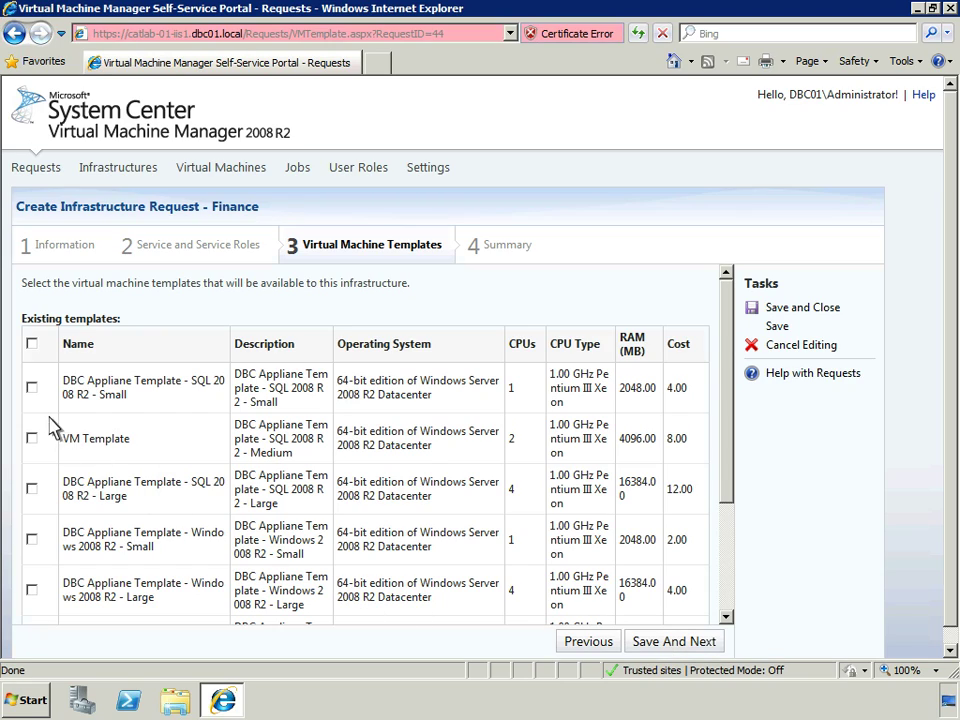
{"action": "left_click", "coordinate": [32, 388]}
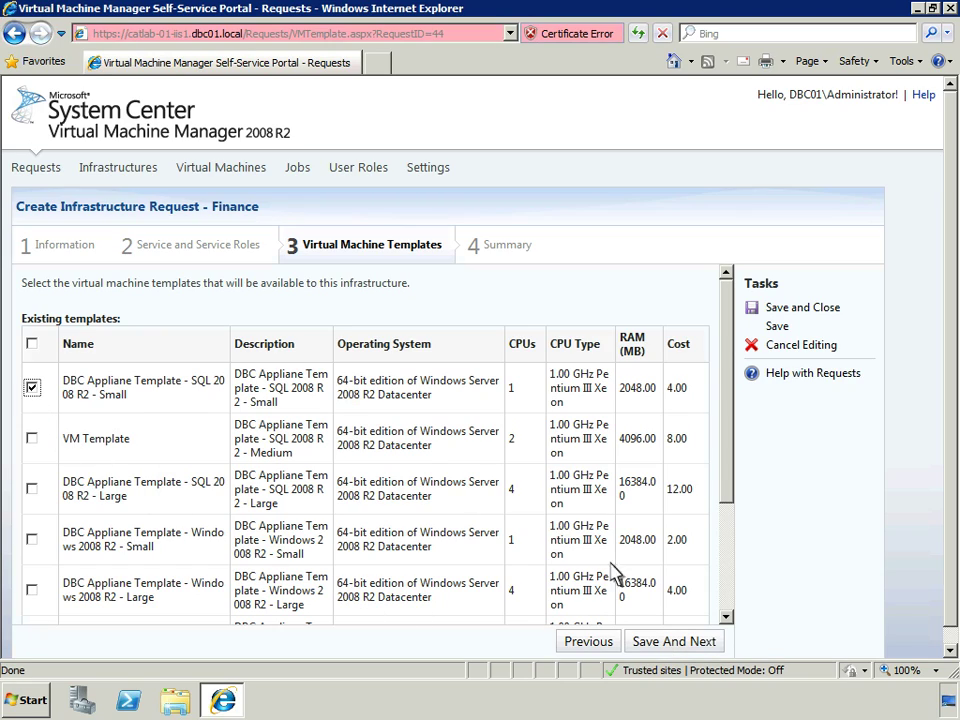
{"action": "left_click", "coordinate": [700, 642]}
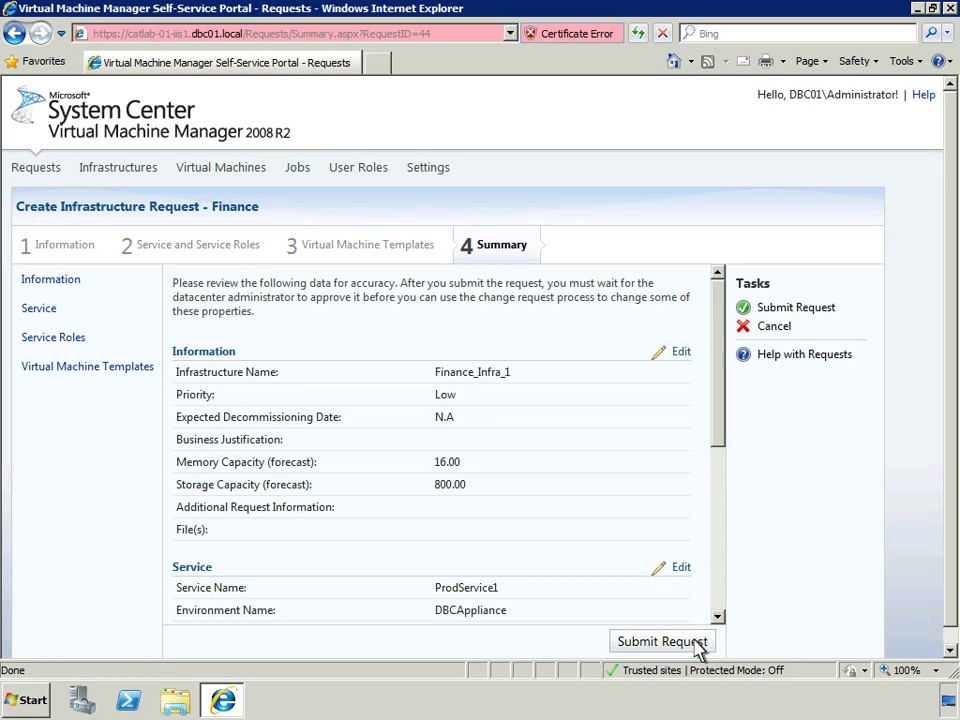
Review the Finance_Infra_1 summary and submit the request for approval
{"action": "left_click", "coordinate": [717, 536]}
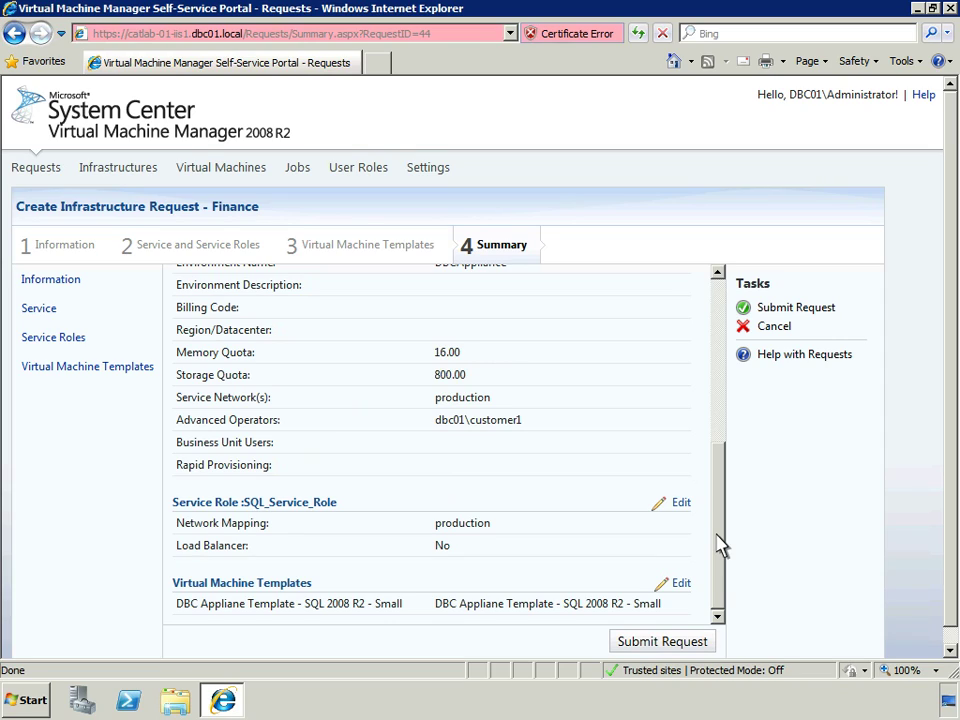
{"action": "left_click", "coordinate": [702, 644]}
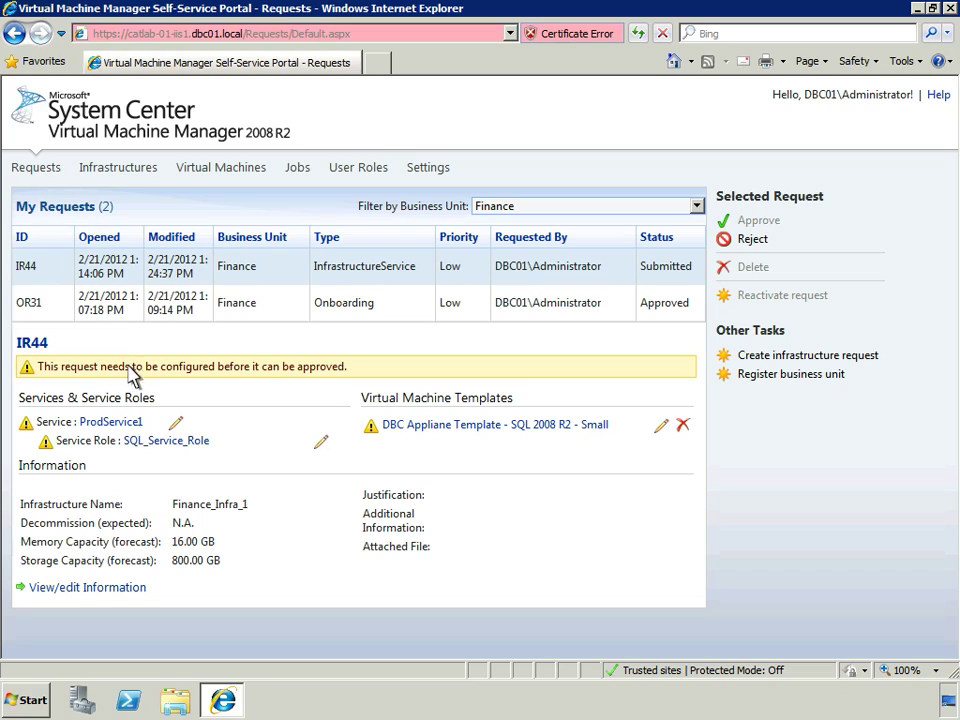
Assign ProdService1 the MSSCVMMLibrary share on CATLAB-01-VMM1.DBC01.local as its template location
{"action": "left_click", "coordinate": [139, 427]}
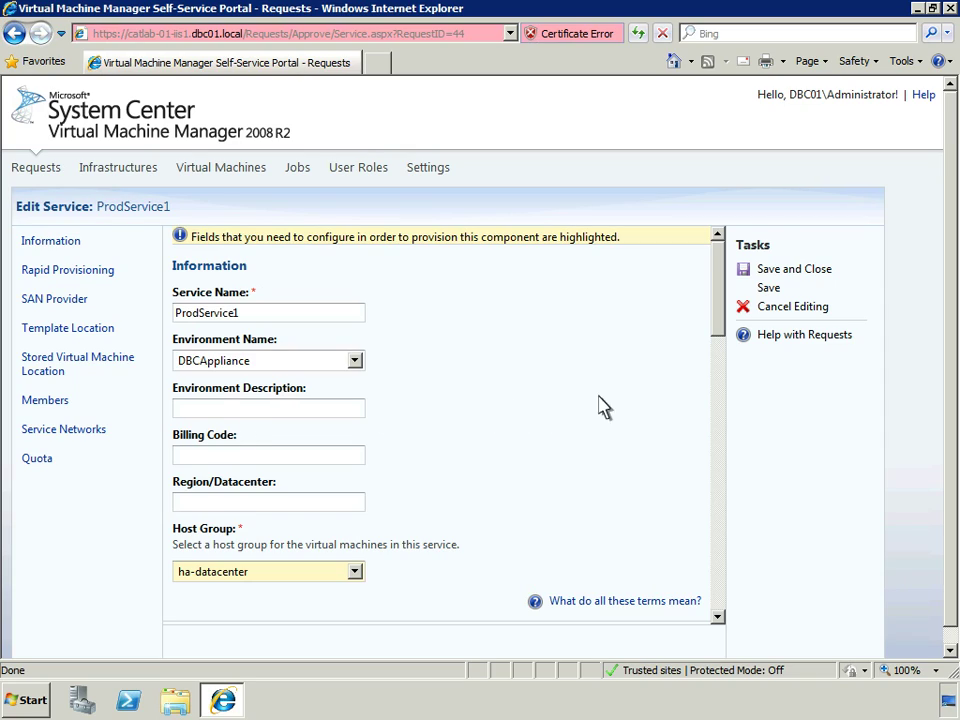
{"action": "left_click", "coordinate": [718, 380]}
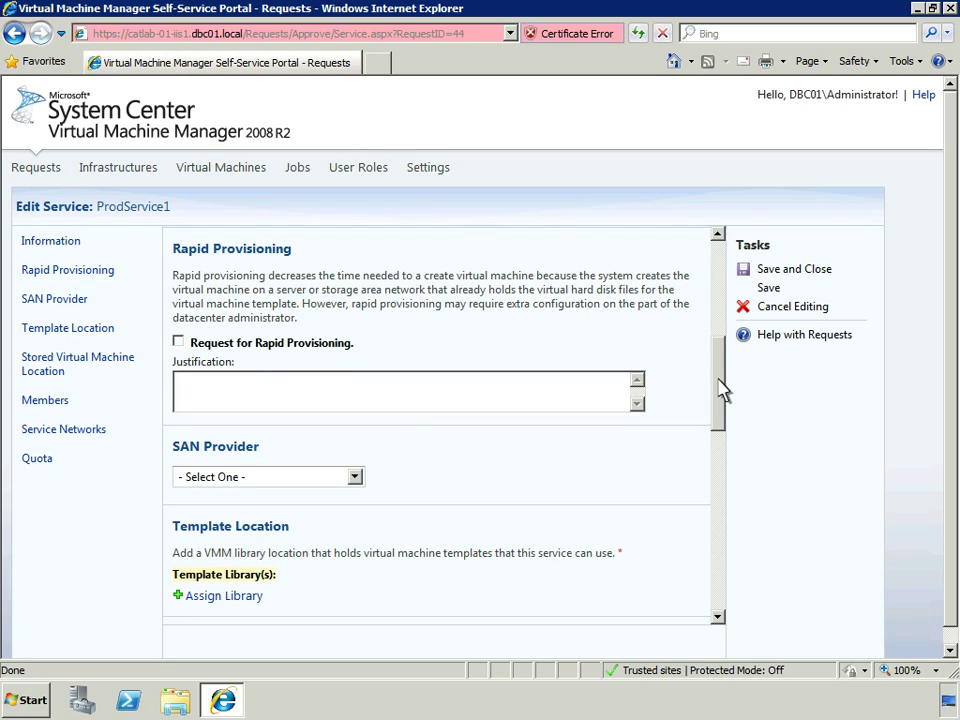
{"action": "left_click", "coordinate": [224, 596]}
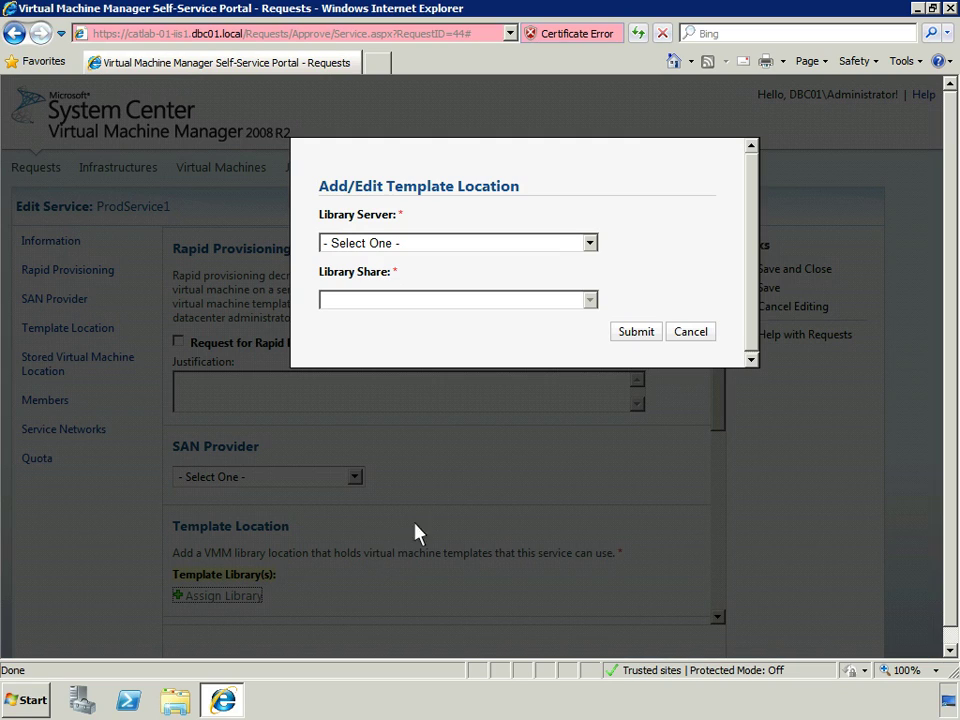
{"action": "left_click", "coordinate": [589, 244]}
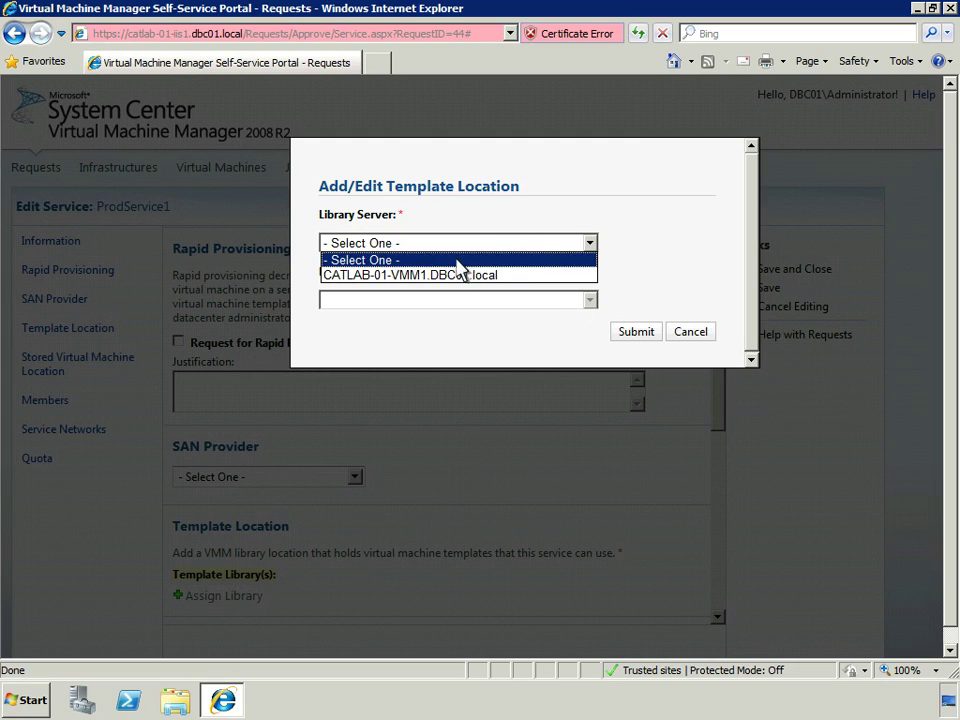
{"action": "left_click", "coordinate": [403, 278]}
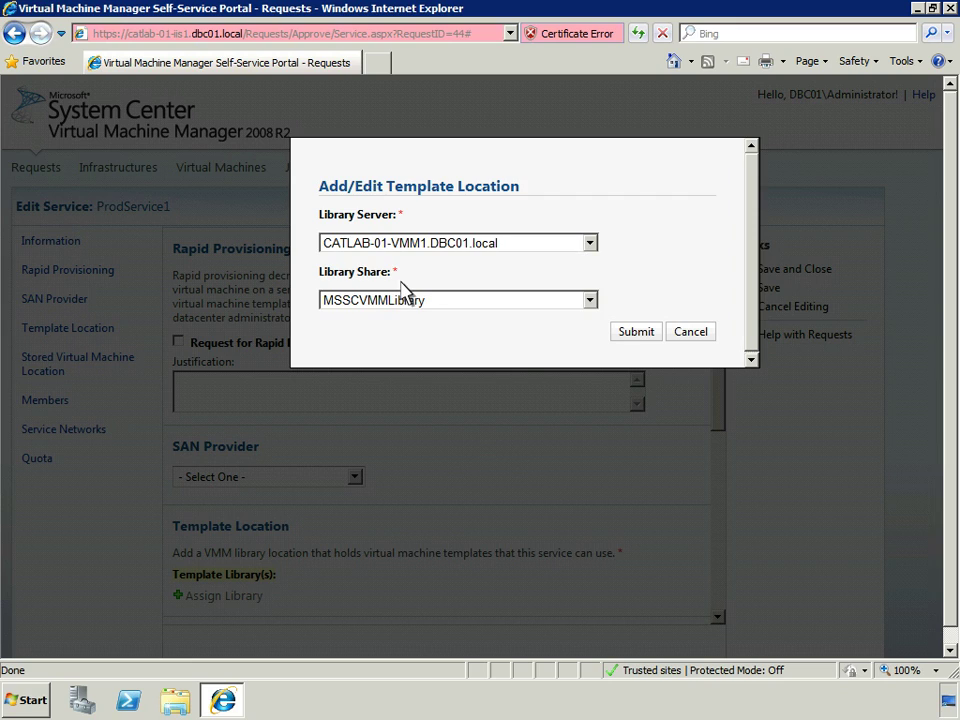
{"action": "left_click", "coordinate": [634, 332]}
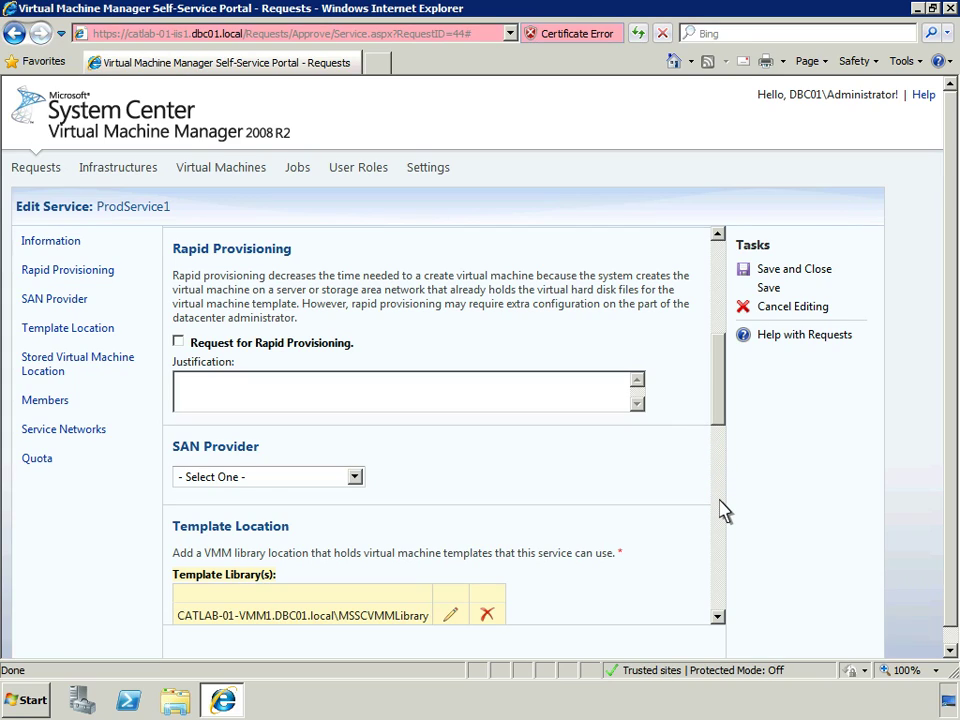
Set ProdService1's stored virtual machine server to CATLAB-01-VMM1.DBC01.local
{"action": "left_click", "coordinate": [720, 500]}
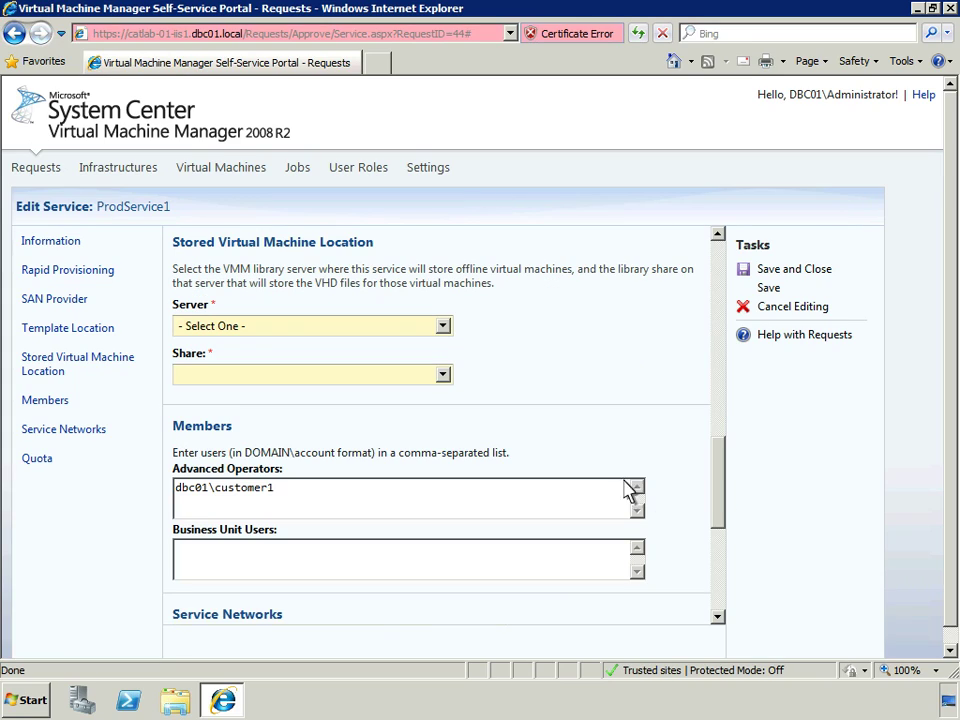
{"action": "left_click", "coordinate": [441, 331]}
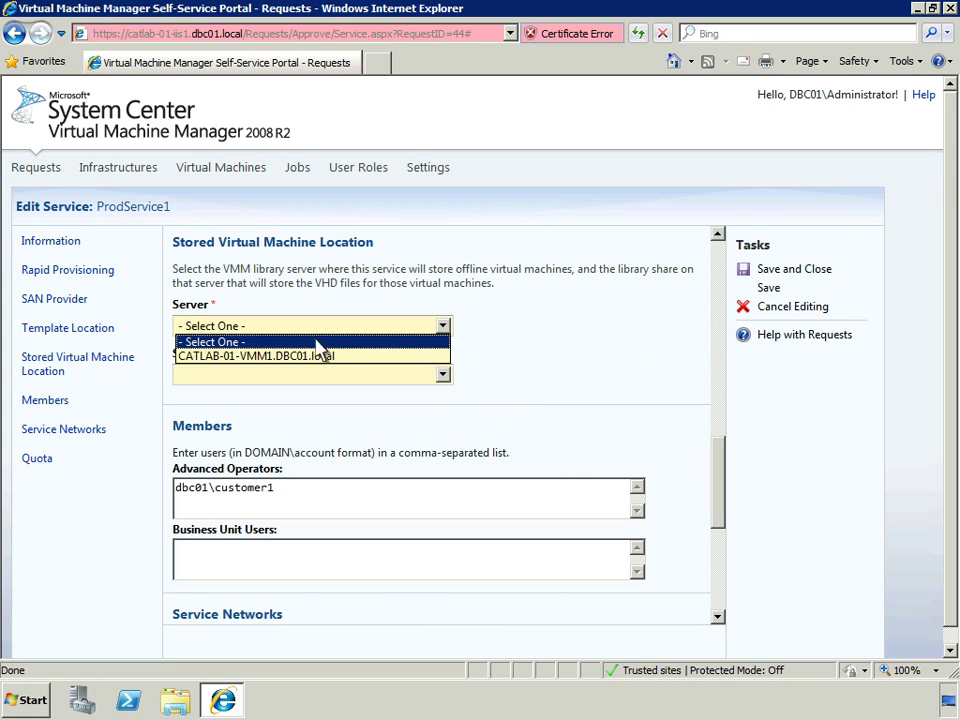
{"action": "left_click", "coordinate": [224, 356]}
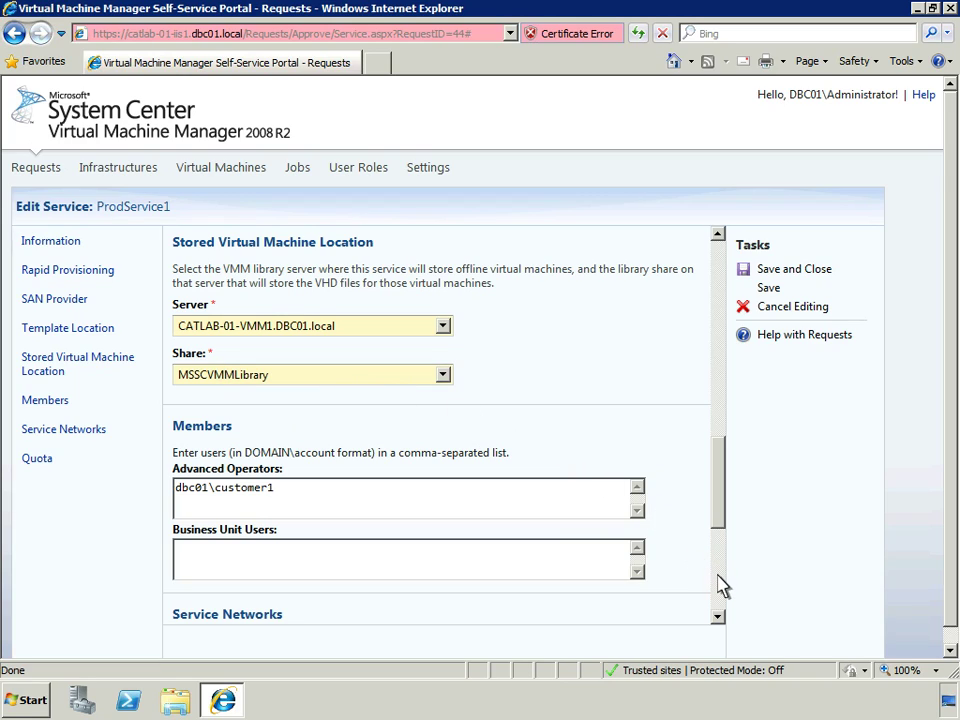
{"action": "left_click", "coordinate": [722, 587]}
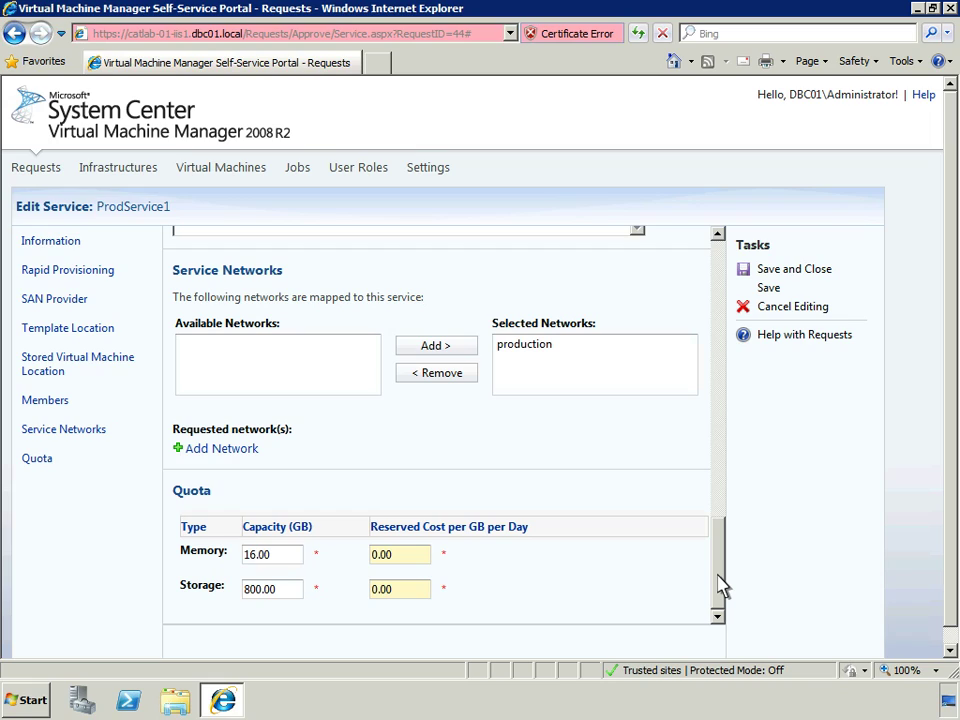
Save and close the ProdService1 service settings for request IR44
{"action": "left_click", "coordinate": [790, 270]}
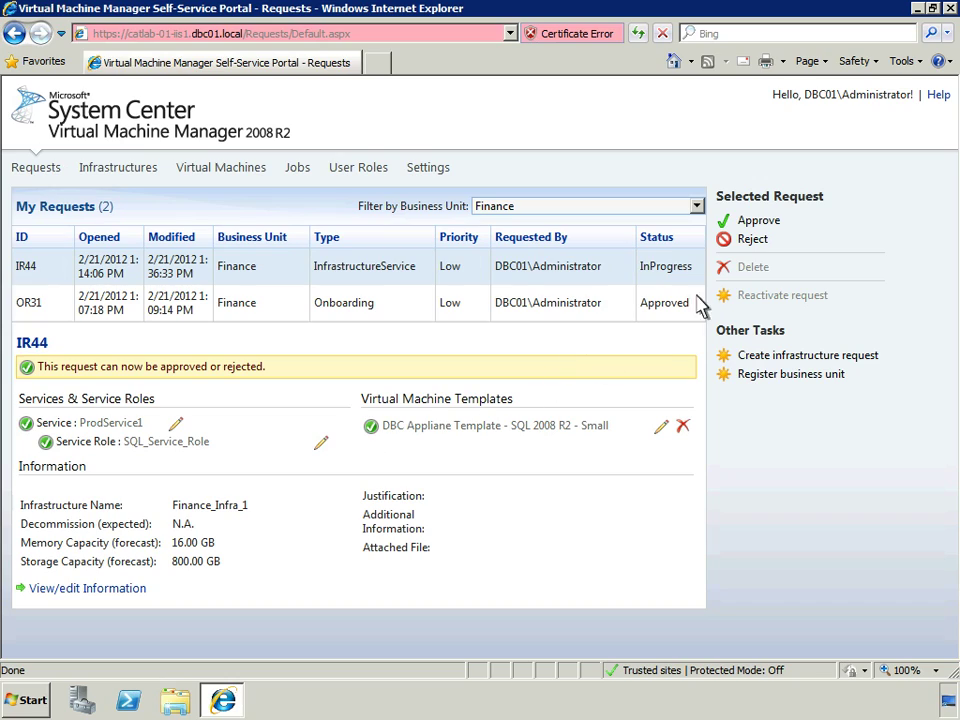
Approve request IR44 with the comment 'This request has been approved.'
{"action": "left_click", "coordinate": [760, 222]}
{"action": "type", "text": "This request has been approved."}
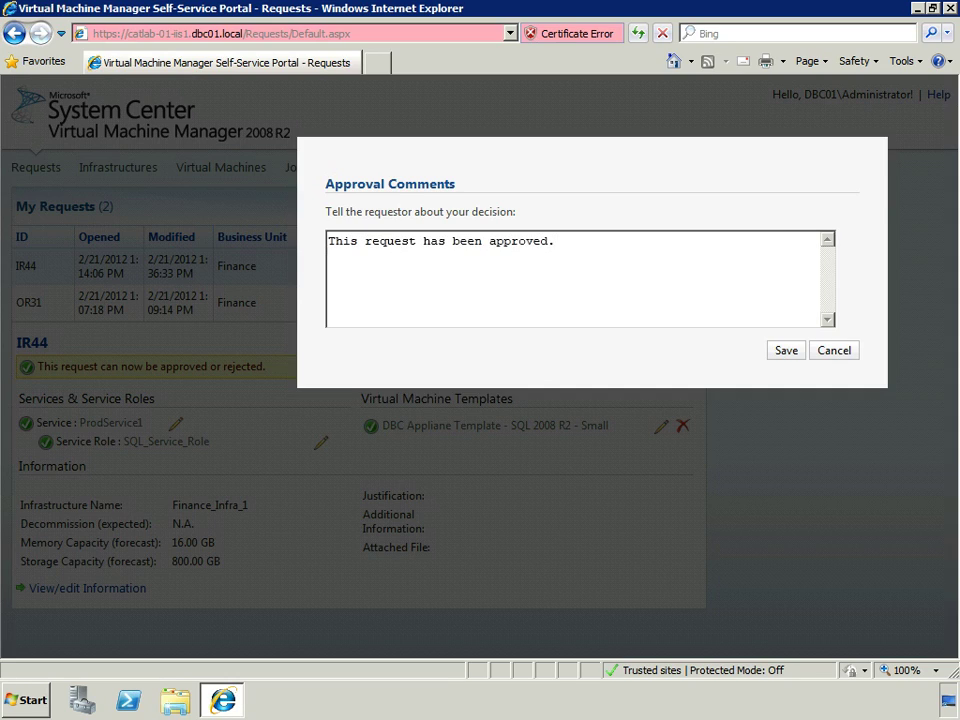
{"action": "left_click", "coordinate": [786, 351]}
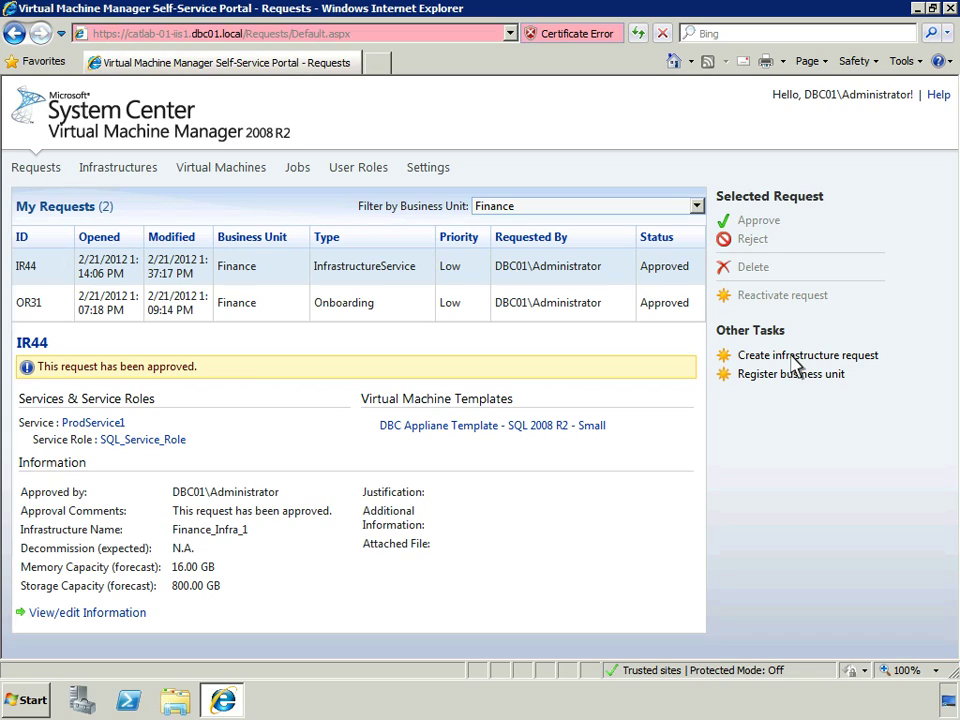
Search the Virtual Machines list for 'Finance', which finds 0 machines
{"action": "left_click", "coordinate": [226, 170]}
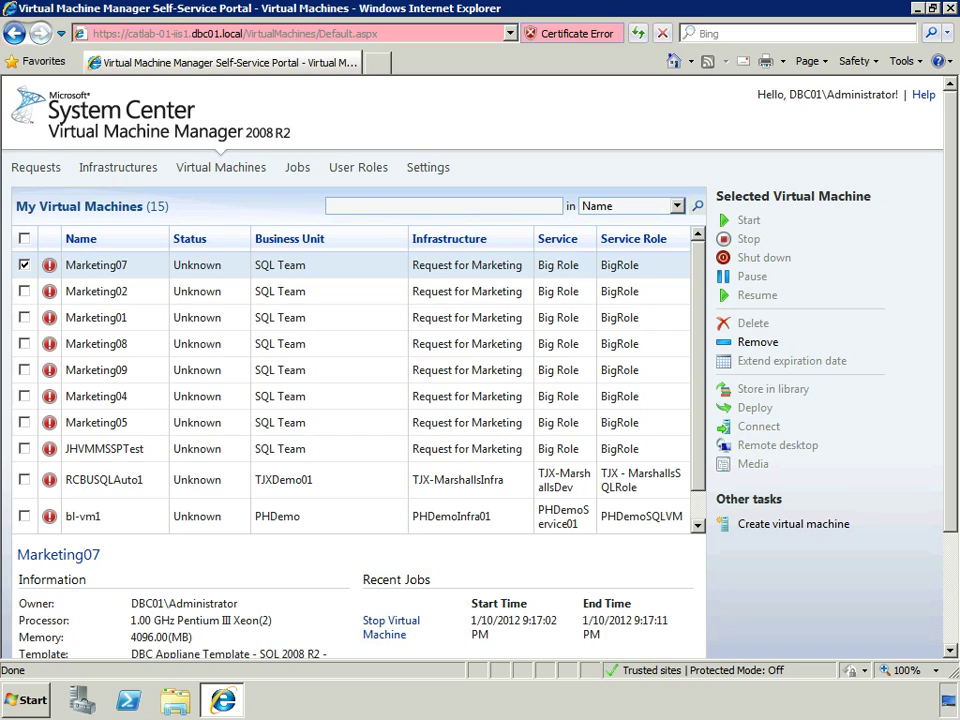
{"action": "type", "text": "Finance"}
{"action": "left_click", "coordinate": [699, 207]}
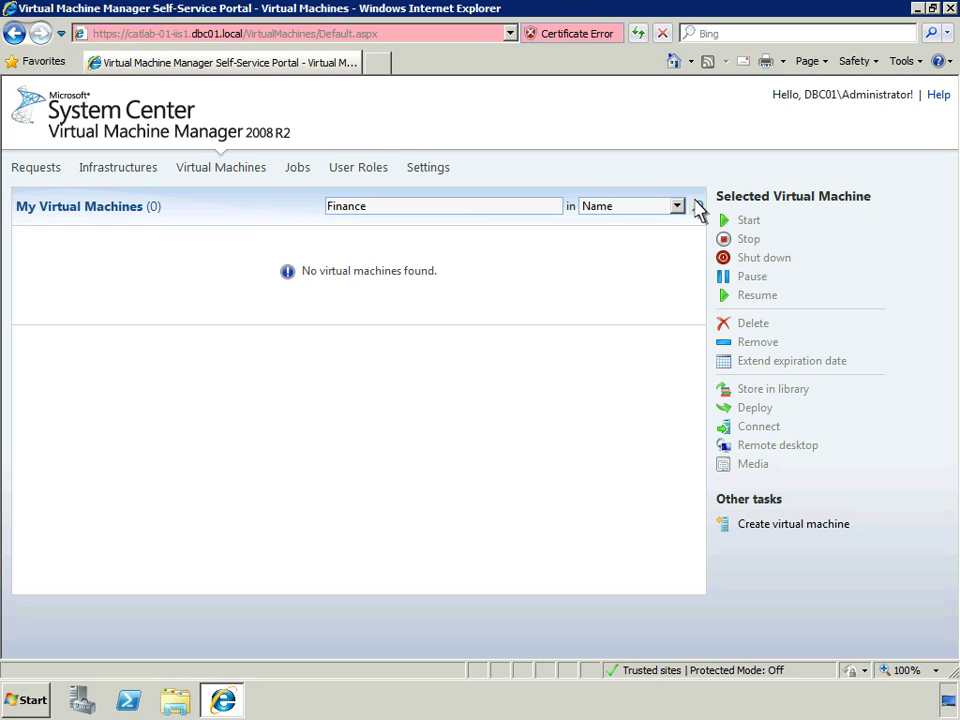
Start a new VM for the Finance business unit: 2 machines named Finance_SQL, index suffix 1
{"action": "left_click", "coordinate": [797, 526]}
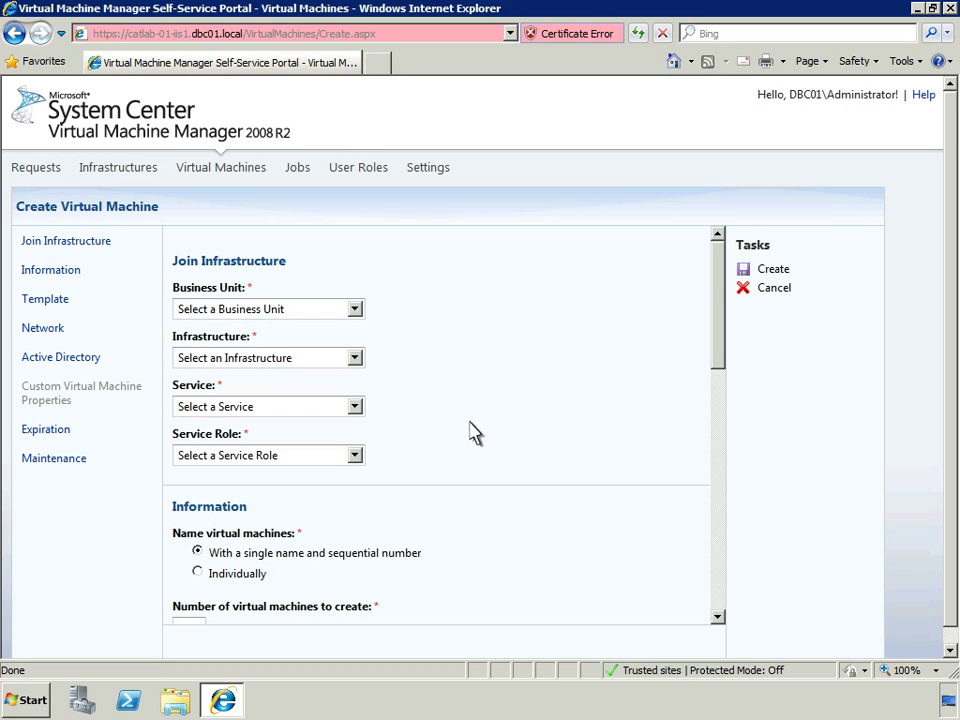
{"action": "left_click", "coordinate": [355, 313]}
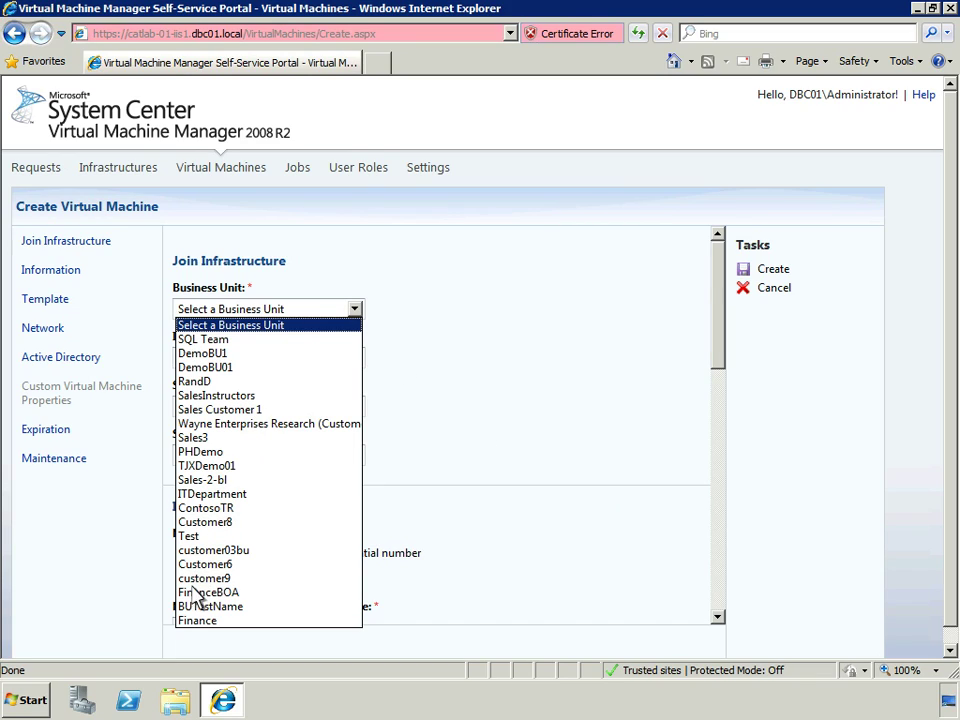
{"action": "left_click", "coordinate": [197, 620]}
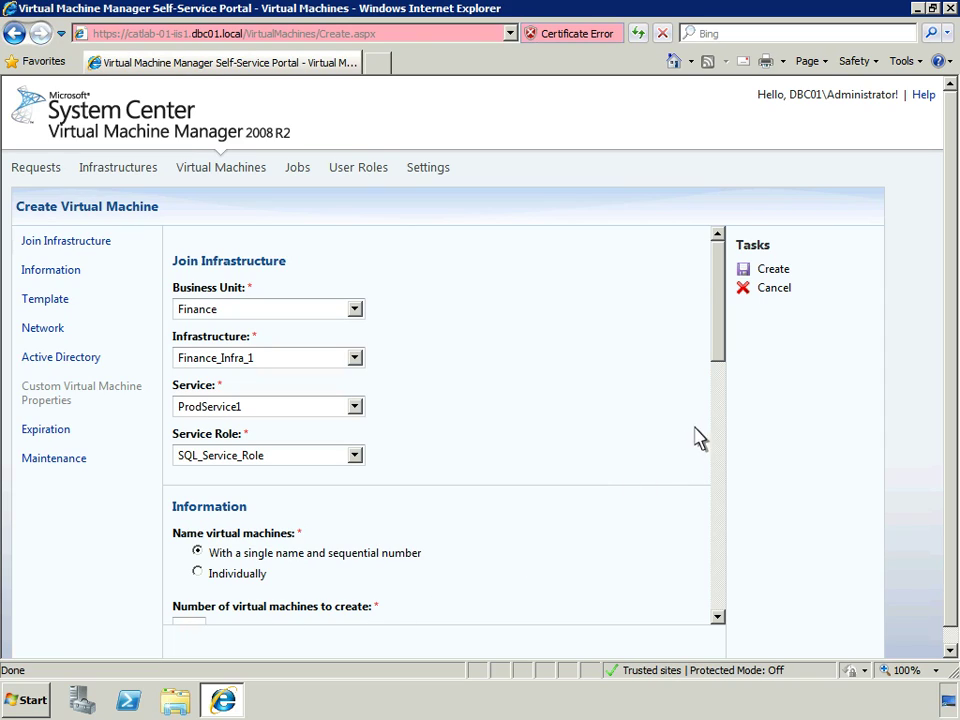
{"action": "scroll", "coordinate": [720, 408], "scroll_direction": "down", "scroll_amount": 5}
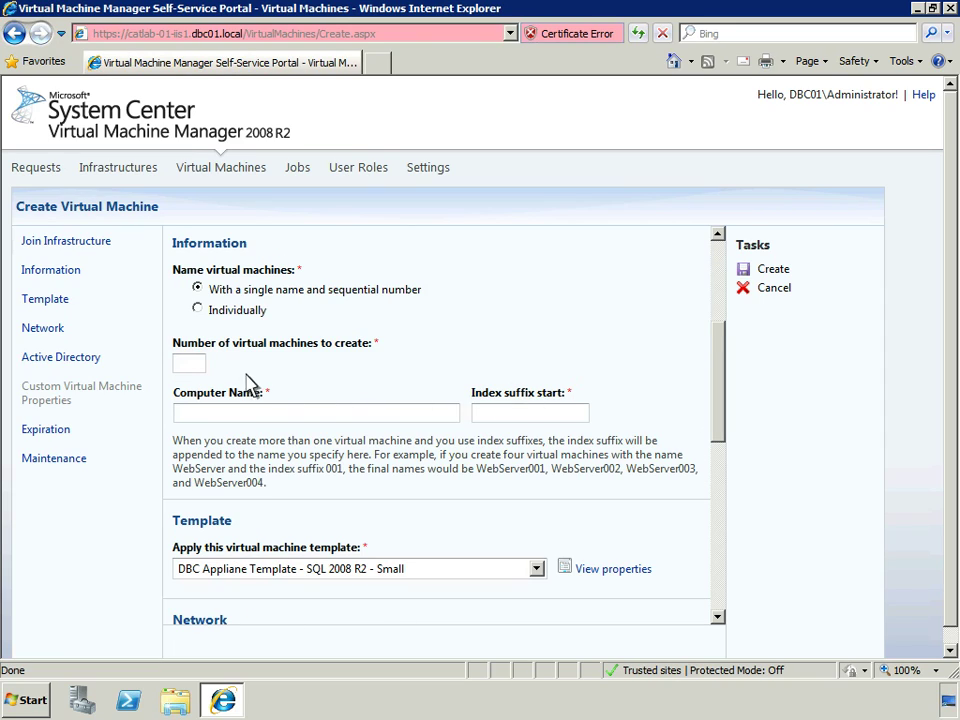
{"action": "left_click", "coordinate": [190, 366]}
{"action": "type", "text": "2"}
{"action": "left_click", "coordinate": [190, 414]}
{"action": "type", "text": "Finance_SQL"}
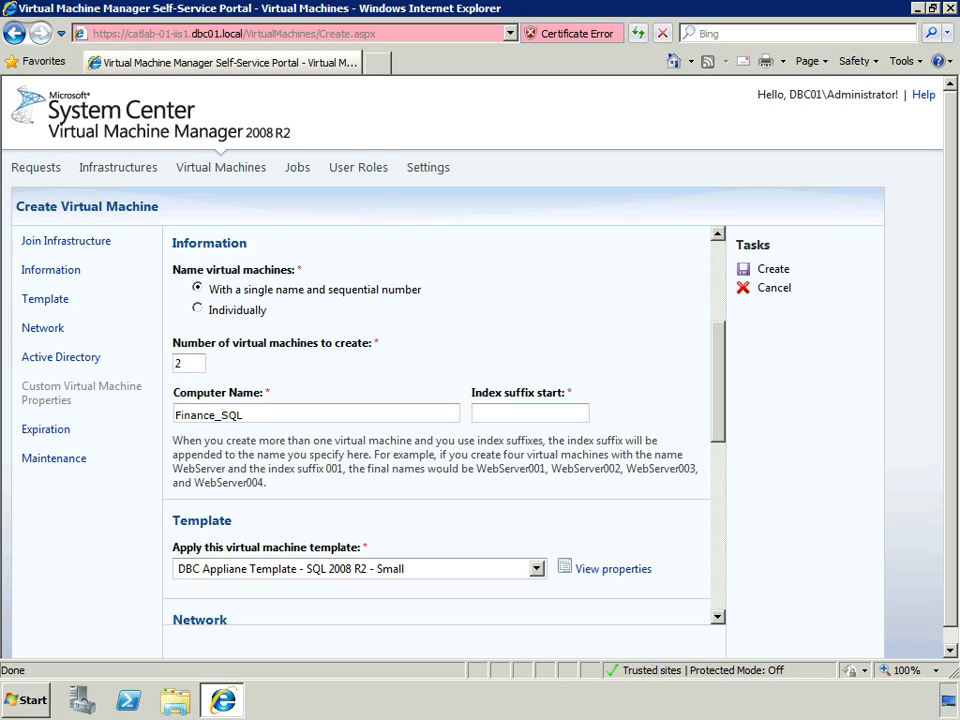
{"action": "left_click", "coordinate": [489, 418]}
{"action": "type", "text": "1"}
{"action": "left_click", "coordinate": [722, 513]}
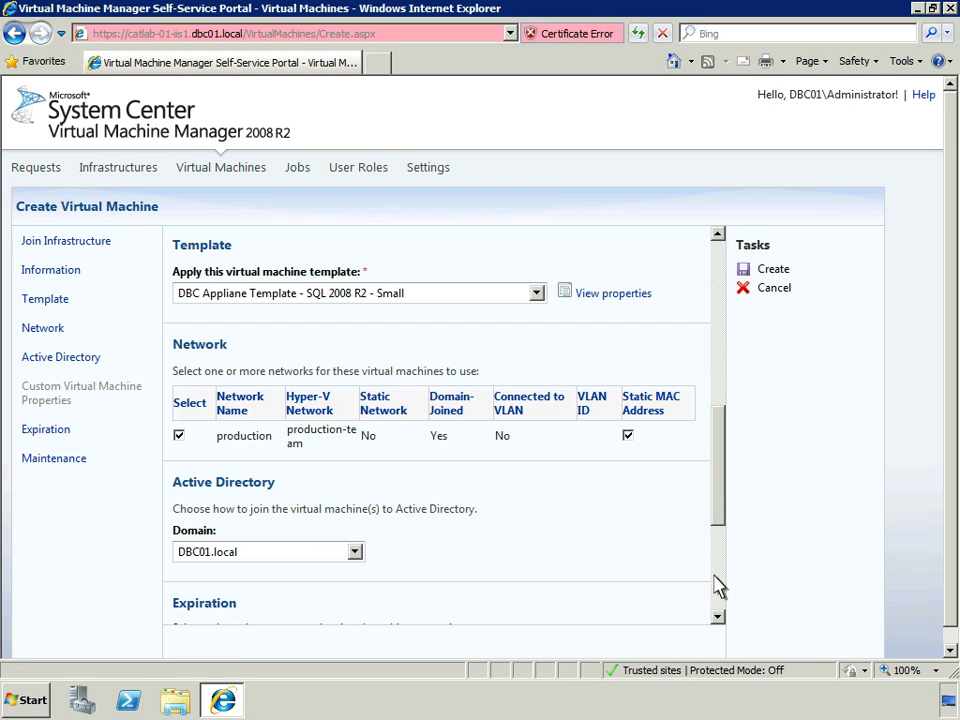
Submit the form to create the two Finance_SQL virtual machines
{"action": "left_click", "coordinate": [716, 590]}
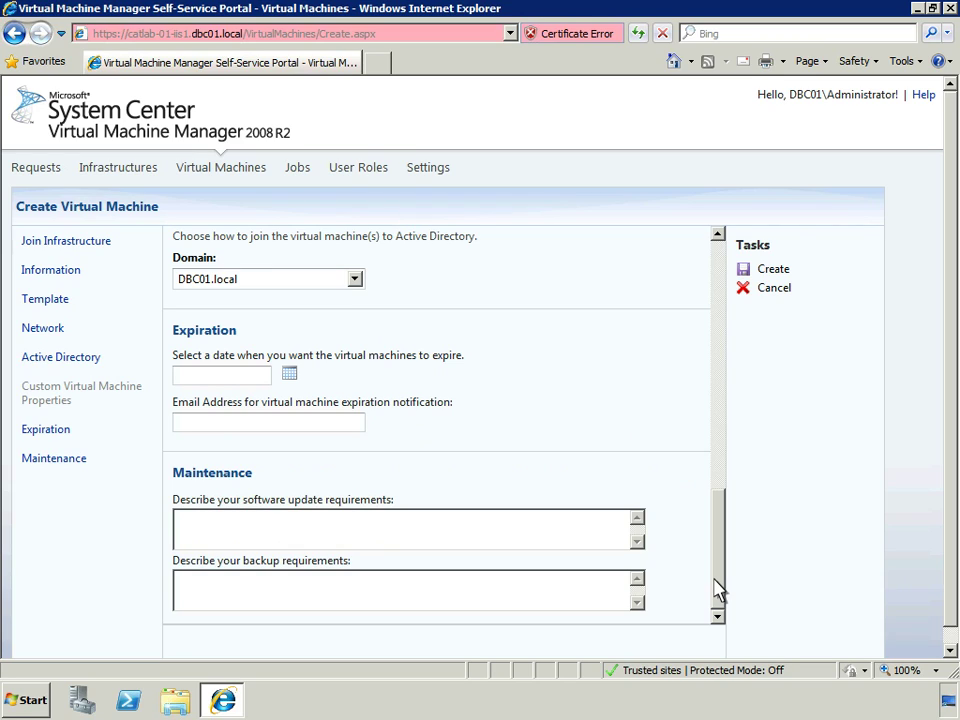
{"action": "left_click", "coordinate": [773, 270]}
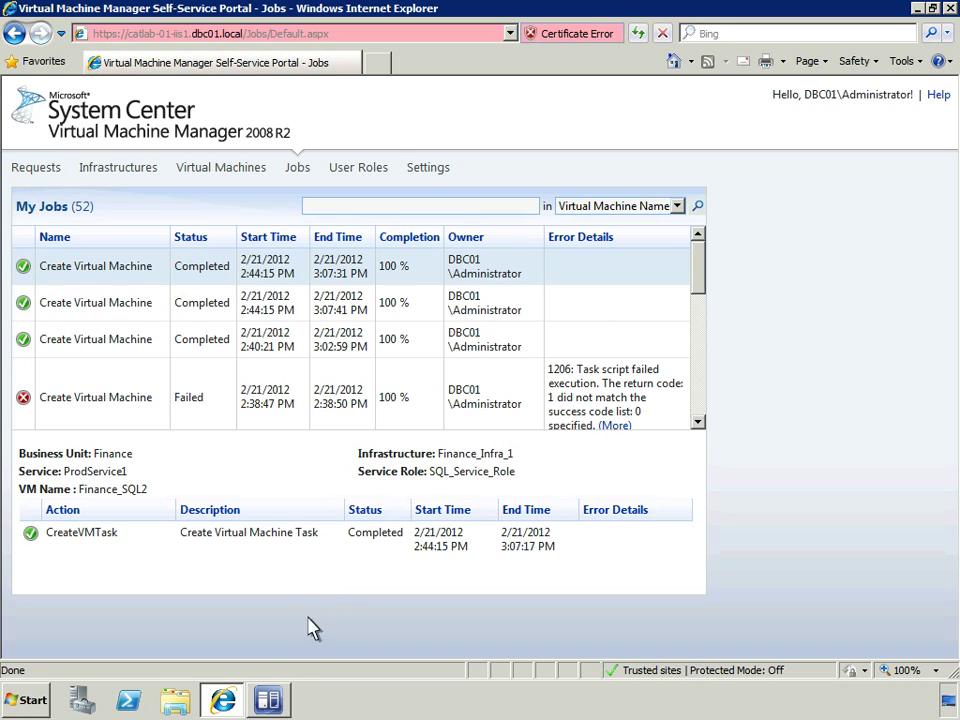
In the VMM console, filter machines by 'Finance' and connect to Finance_SQL1's console
{"action": "mouse_move", "coordinate": [278, 703]}
{"action": "left_click", "coordinate": [258, 660]}
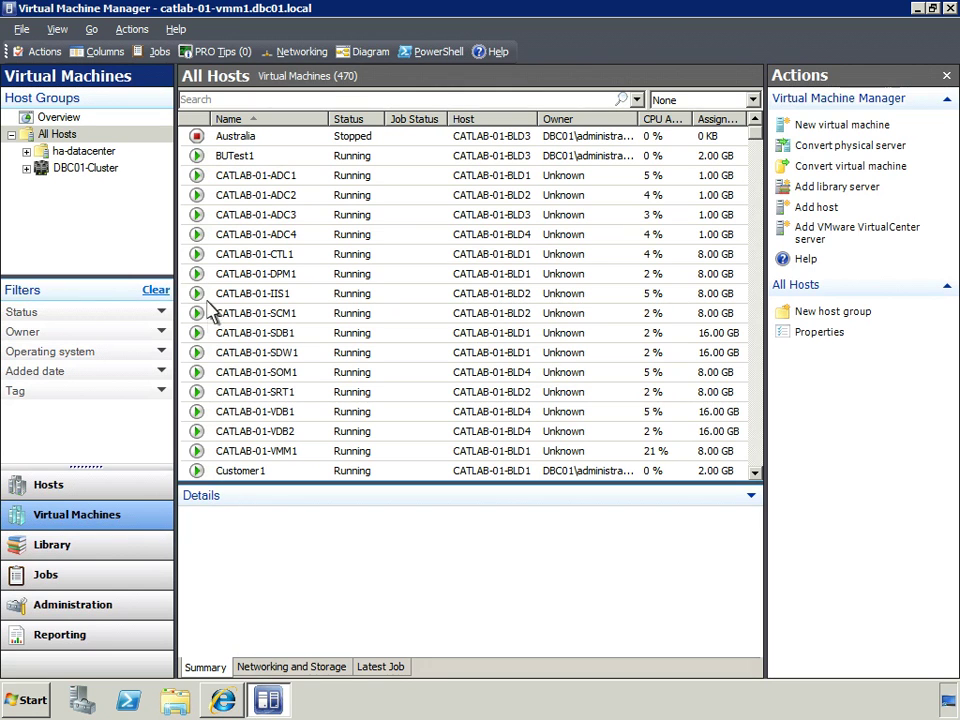
{"action": "left_click", "coordinate": [200, 100]}
{"action": "type", "text": "Finance"}
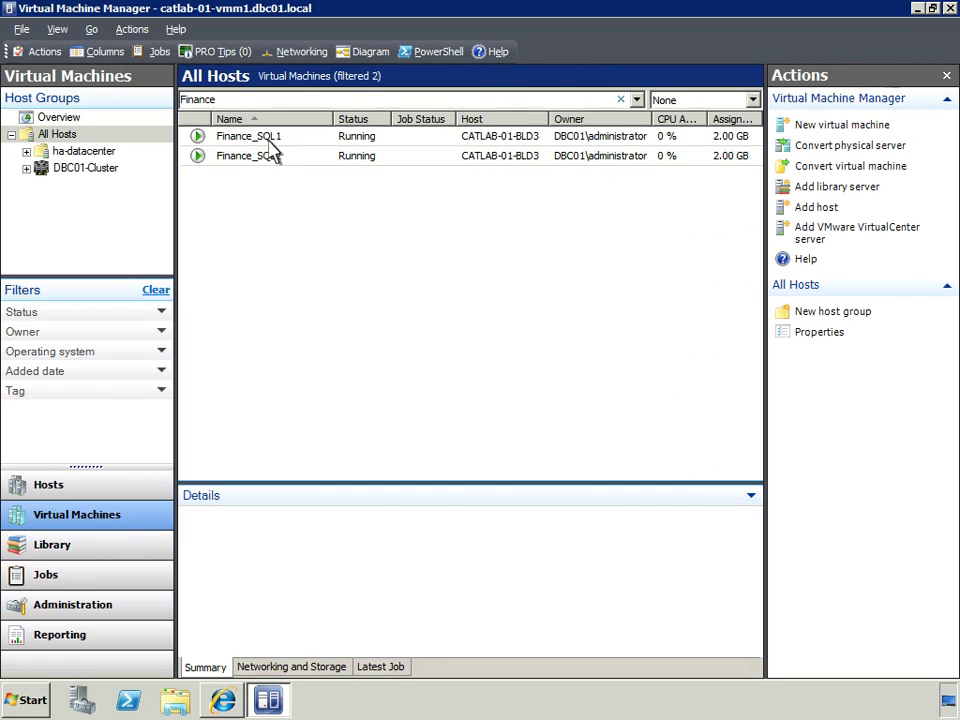
{"action": "right_click", "coordinate": [236, 139]}
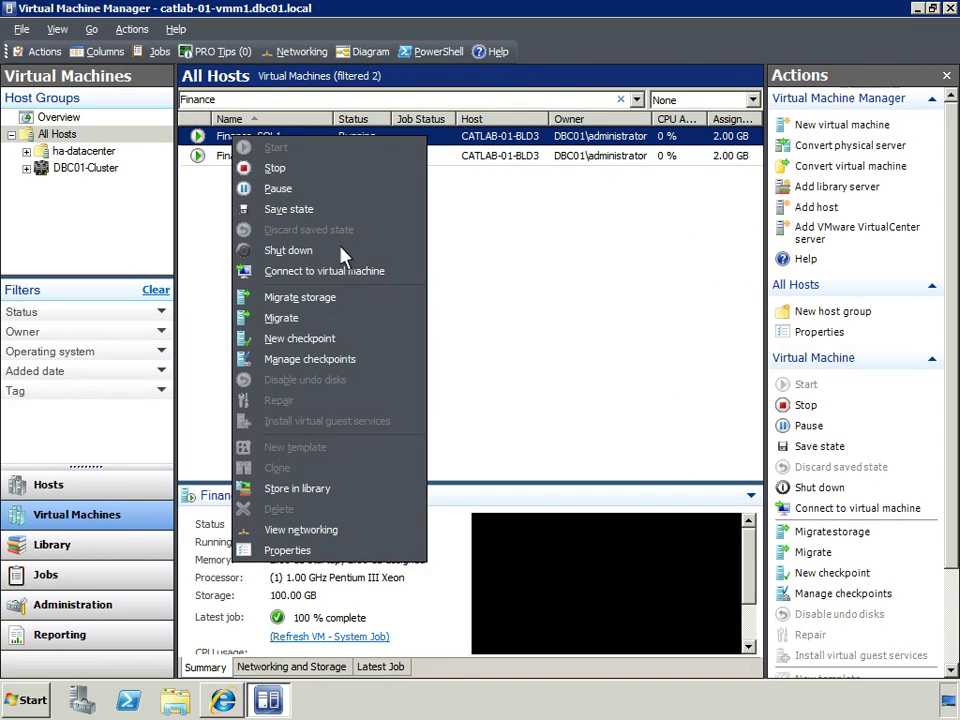
{"action": "left_click", "coordinate": [345, 270]}
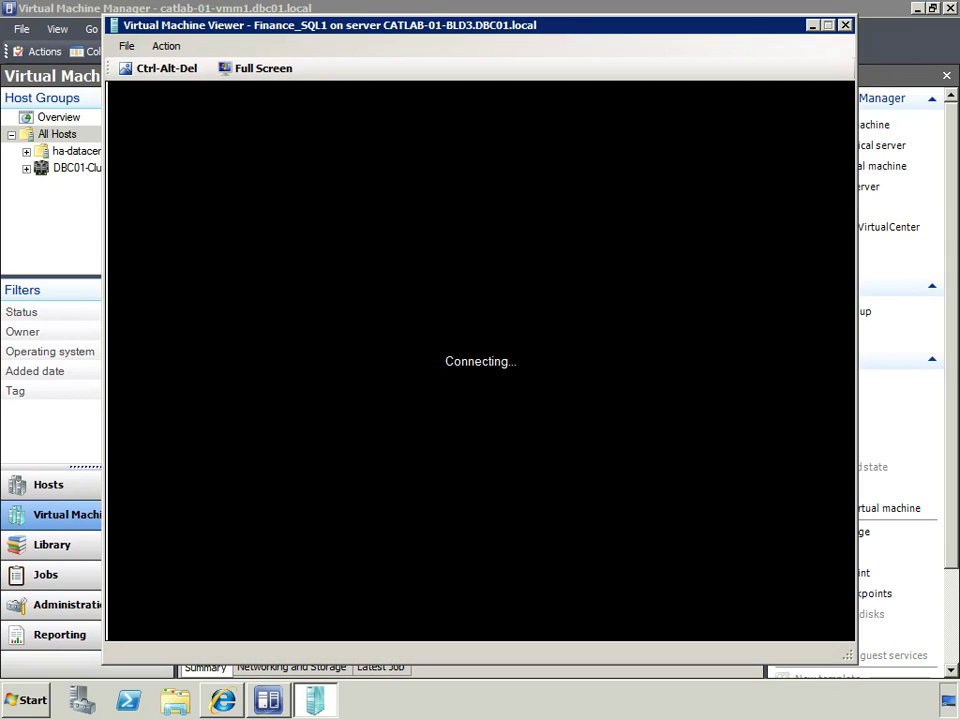